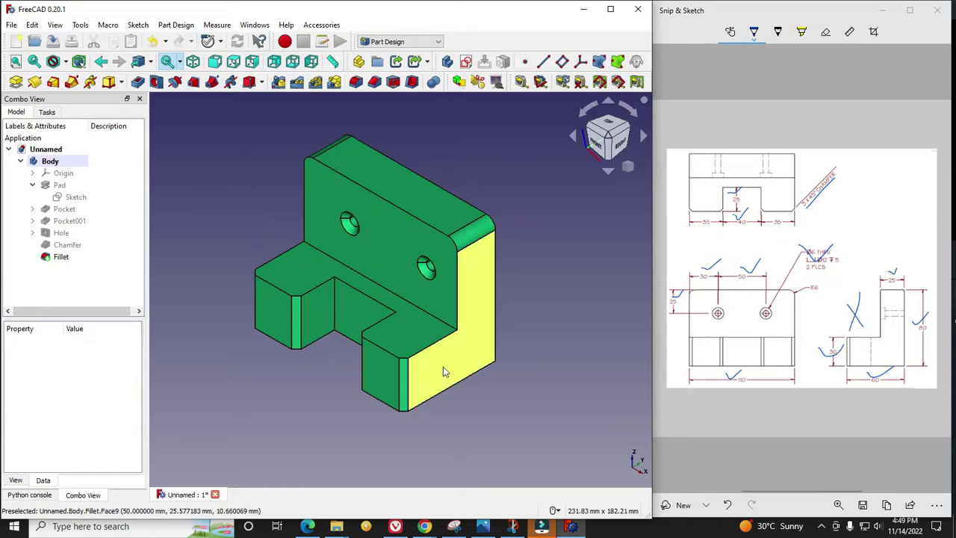
# Step: Erase the blue ticks, curves and X mark around the Ø6, 25, 30, 50, 80 and 110 dimensions
pyautogui.moveTo(314, 363)
pyautogui.mouseDown(button='middle')
pyautogui.moveTo(426, 324)
pyautogui.moveTo(292, 367)
pyautogui.moveTo(284, 380)
pyautogui.moveTo(369, 351)
pyautogui.moveTo(294, 372)
pyautogui.moveTo(319, 367)
pyautogui.moveTo(307, 352)
pyautogui.mouseUp(button='middle')
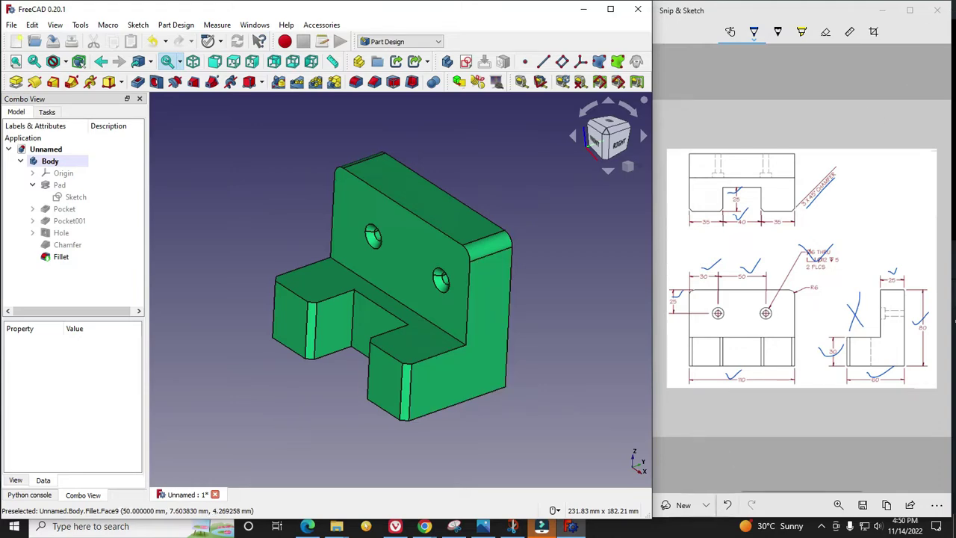
pyautogui.click(825, 32)
pyautogui.click(830, 254)
pyautogui.moveTo(736, 195); pyautogui.dragTo(742, 241)
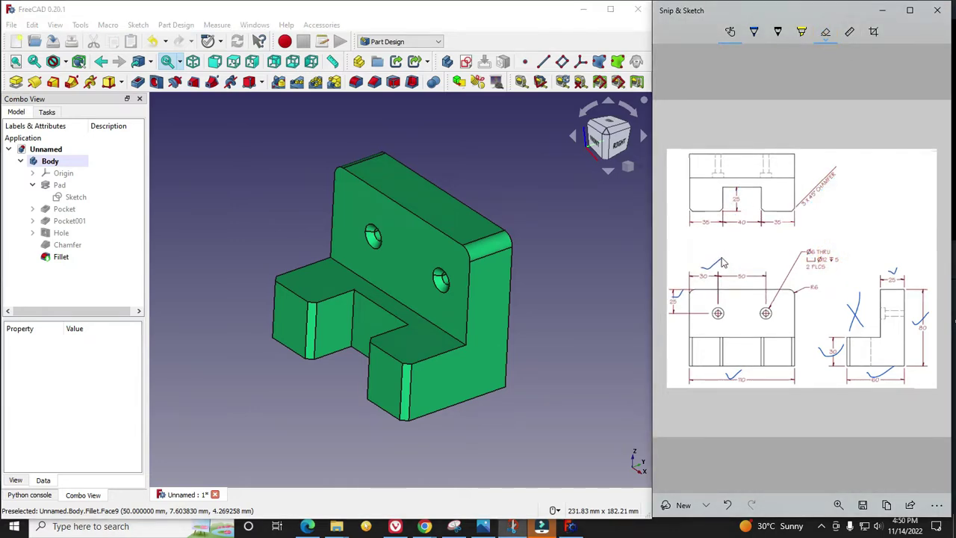
pyautogui.click(720, 264)
pyautogui.click(678, 297)
pyautogui.click(730, 377)
pyautogui.moveTo(857, 310); pyautogui.dragTo(866, 298)
pyautogui.click(823, 353)
pyautogui.click(917, 314)
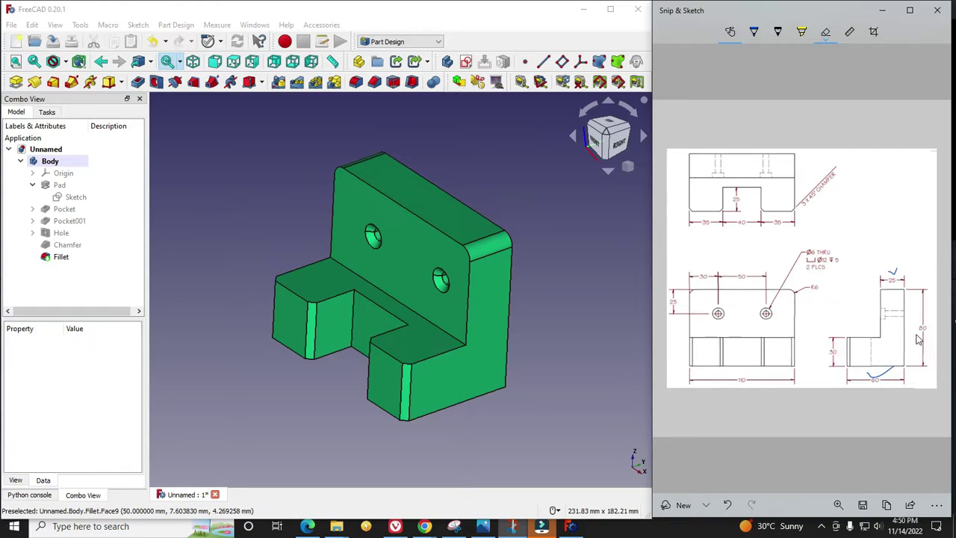
pyautogui.click(875, 377)
pyautogui.click(894, 274)
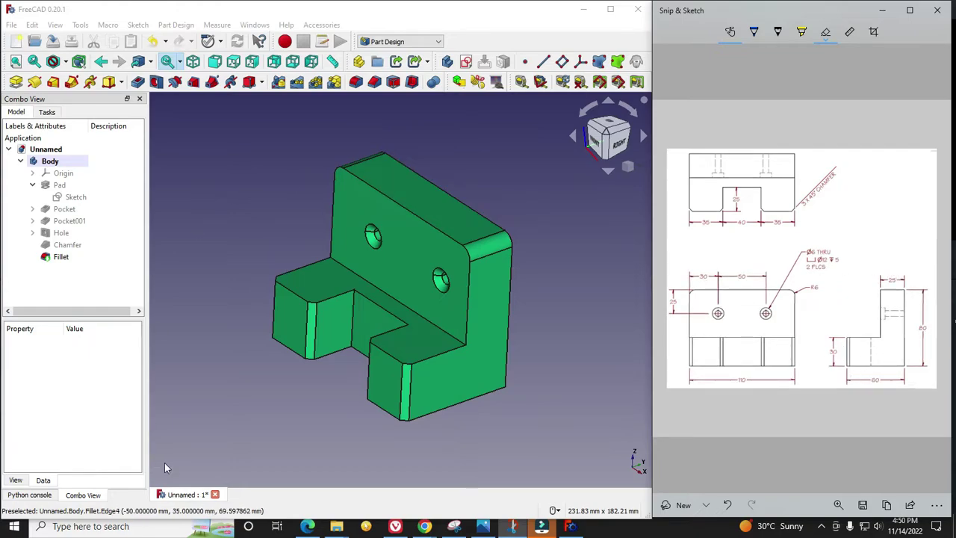
# Step: Close the finished model, discarding its changes, and create a new empty Unnamed document
pyautogui.click(214, 495)
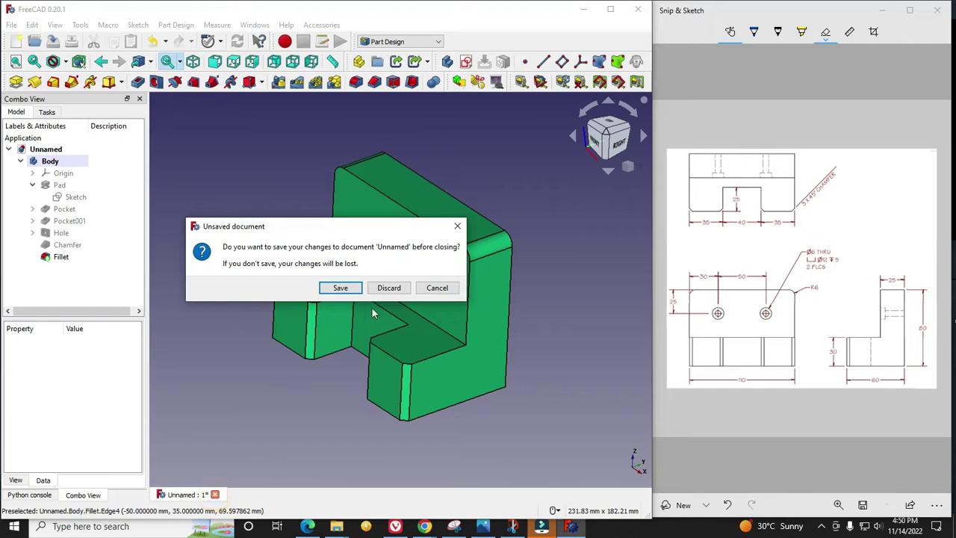
pyautogui.click(394, 289)
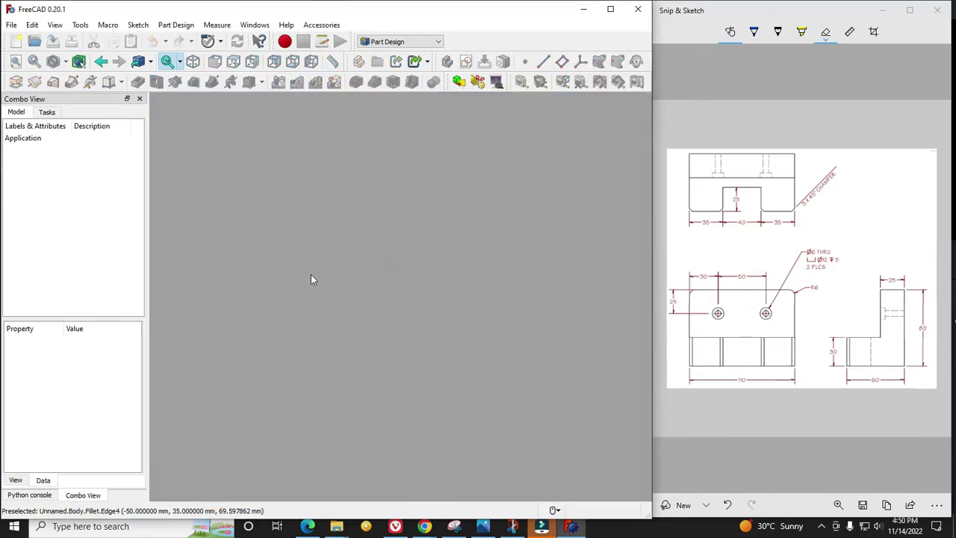
pyautogui.click(309, 271)
pyautogui.click(15, 42)
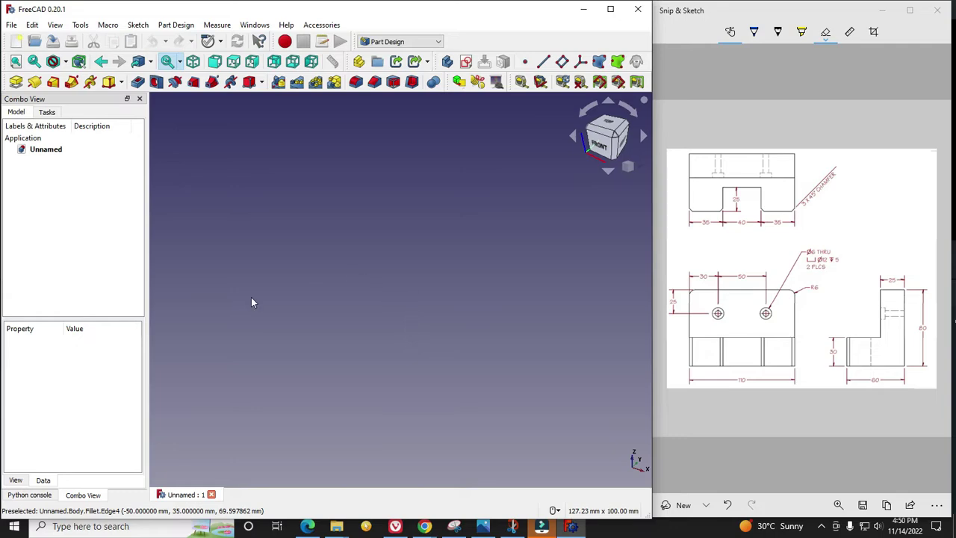
pyautogui.click(470, 40)
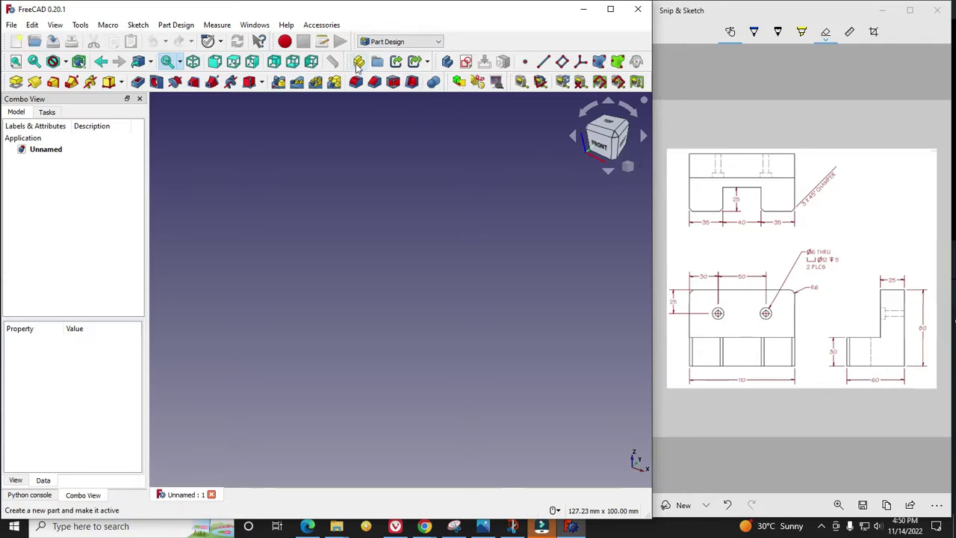
# Step: Create a Body and a Part, try nesting the Body inside the Part, and dismiss the error
pyautogui.click(447, 64)
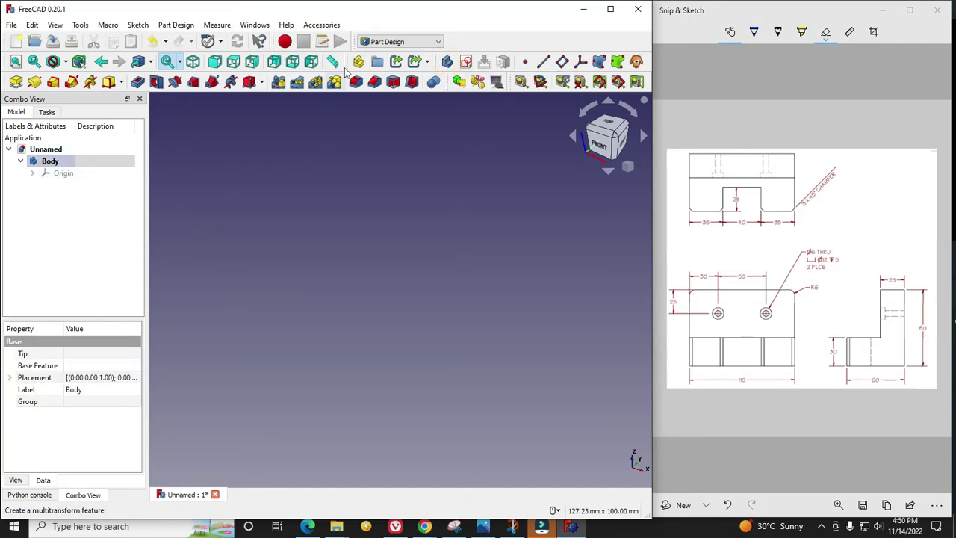
pyautogui.click(358, 62)
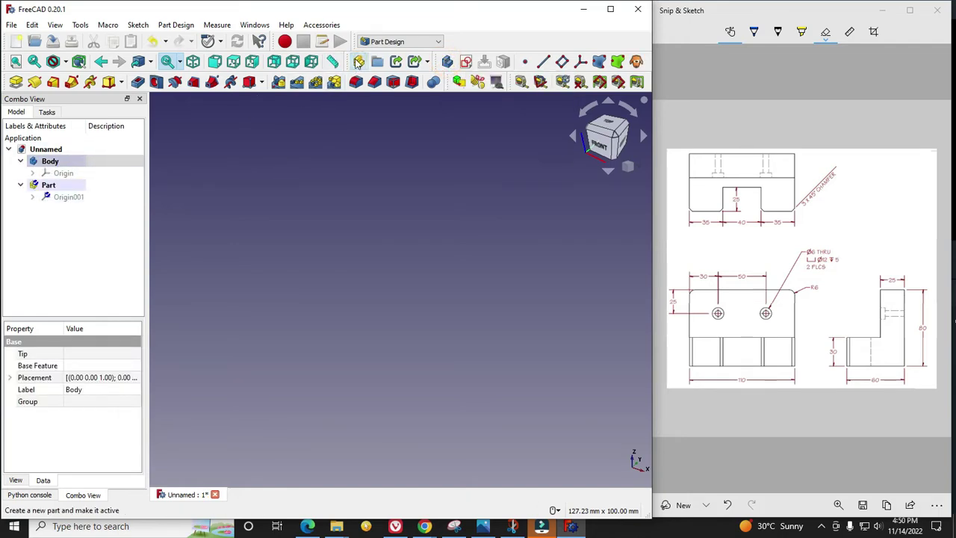
pyautogui.moveTo(67, 161); pyautogui.dragTo(36, 311)
pyautogui.click(446, 283)
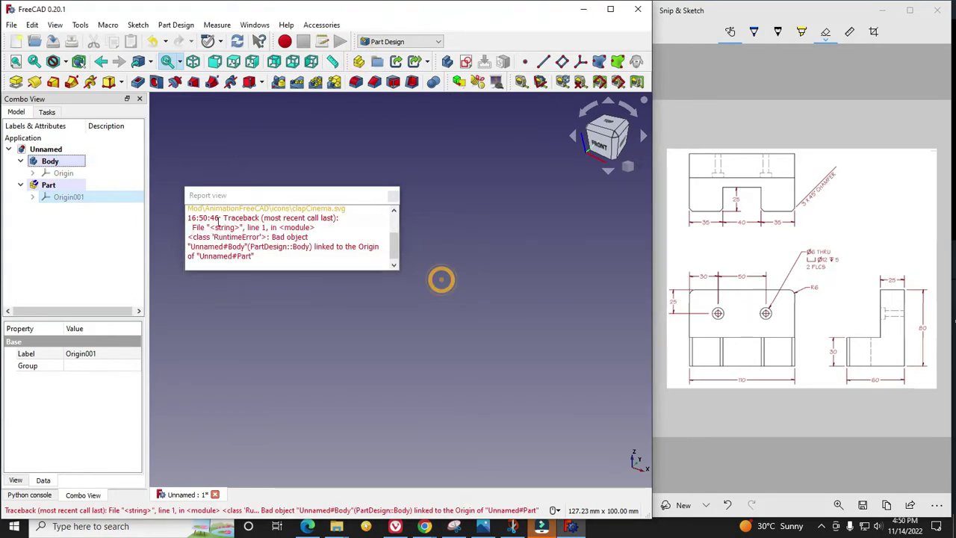
pyautogui.click(393, 197)
pyautogui.click(59, 228)
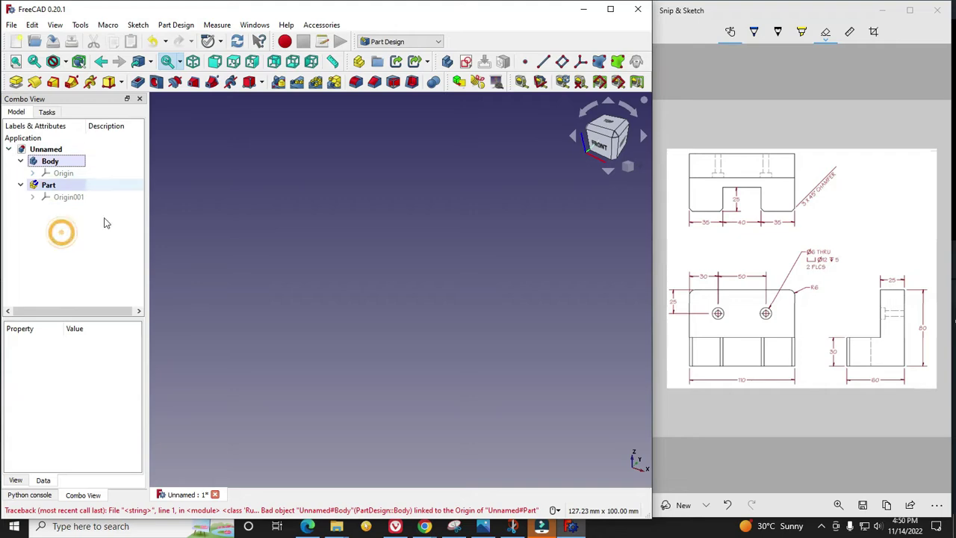
pyautogui.click(46, 112)
pyautogui.click(16, 112)
# Step: Move the Body back to the document's top level and delete the Part container
pyautogui.moveTo(50, 162); pyautogui.dragTo(43, 188)
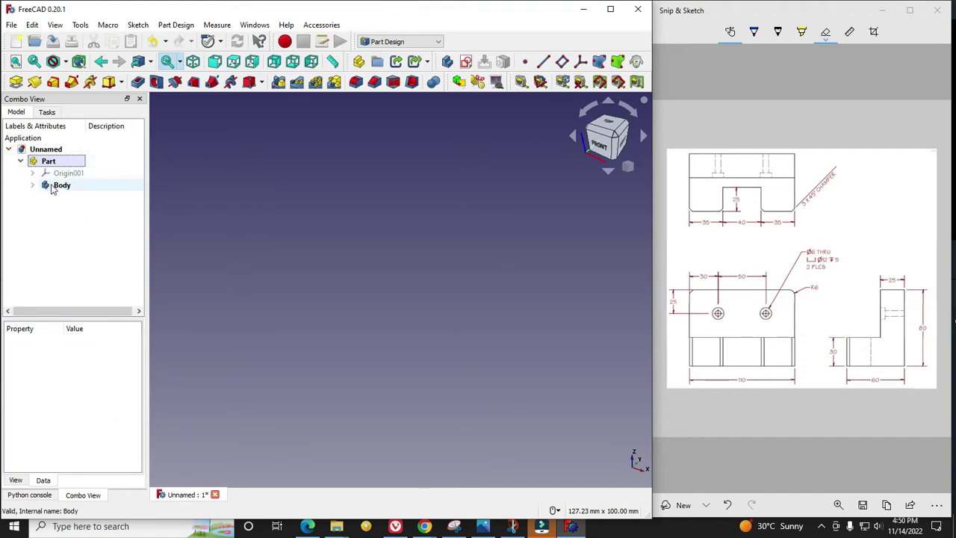
pyautogui.click(54, 187)
pyautogui.moveTo(54, 190); pyautogui.dragTo(52, 149)
pyautogui.click(48, 173)
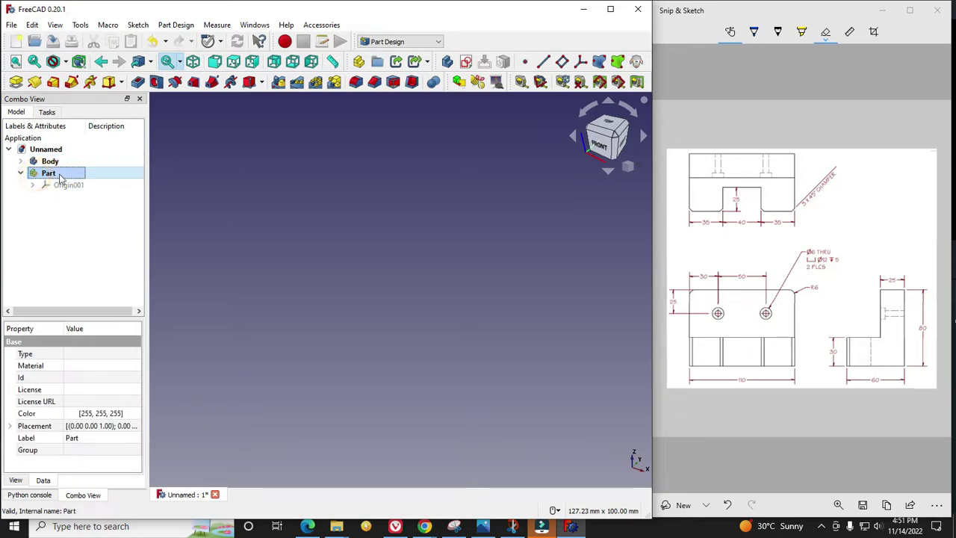
pyautogui.rightClick(60, 173)
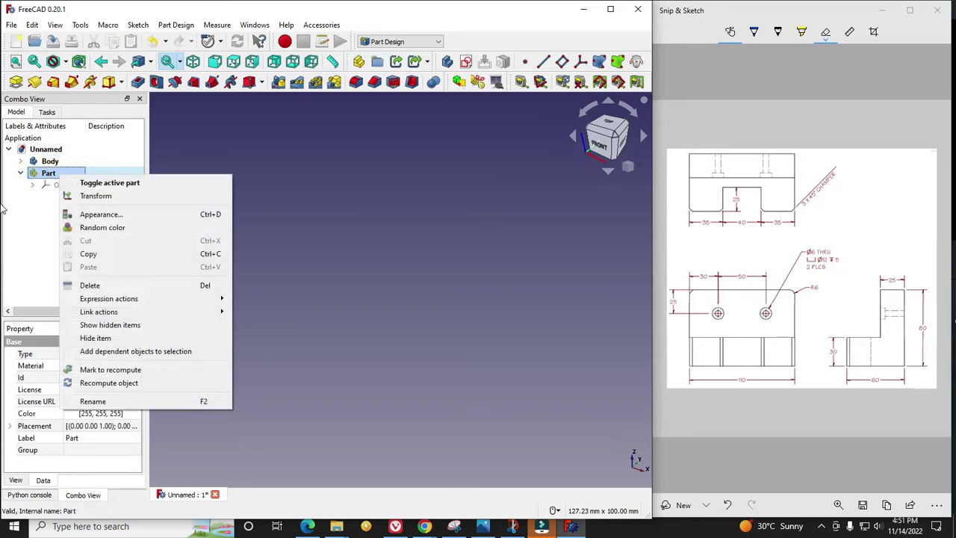
pyautogui.click(109, 286)
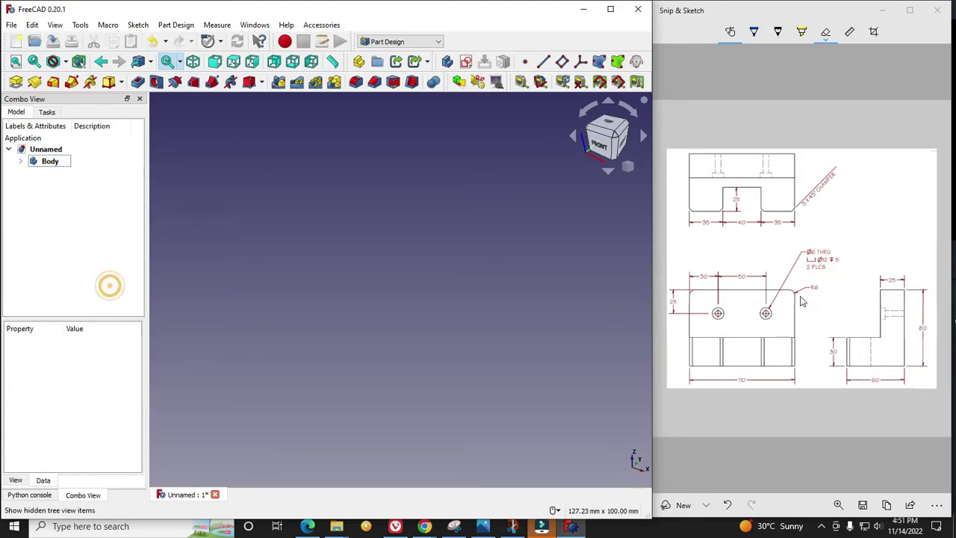
# Step: Show the Body's origin planes and axes
pyautogui.click(21, 162)
pyautogui.click(60, 175)
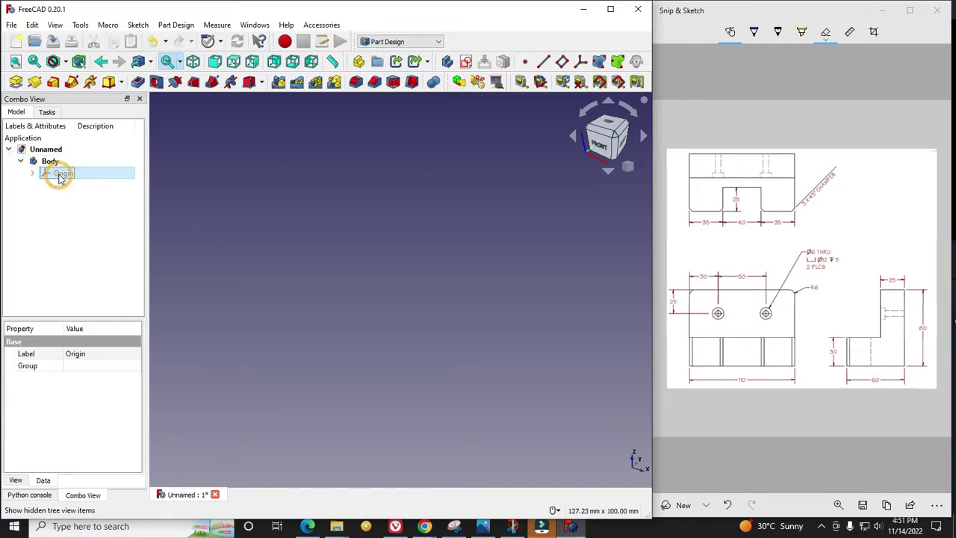
pyautogui.press('space')
# Step: Clear the FreeCAD selection, then draw red check marks over the 110, 60 and 80 dimensions
pyautogui.click(221, 221)
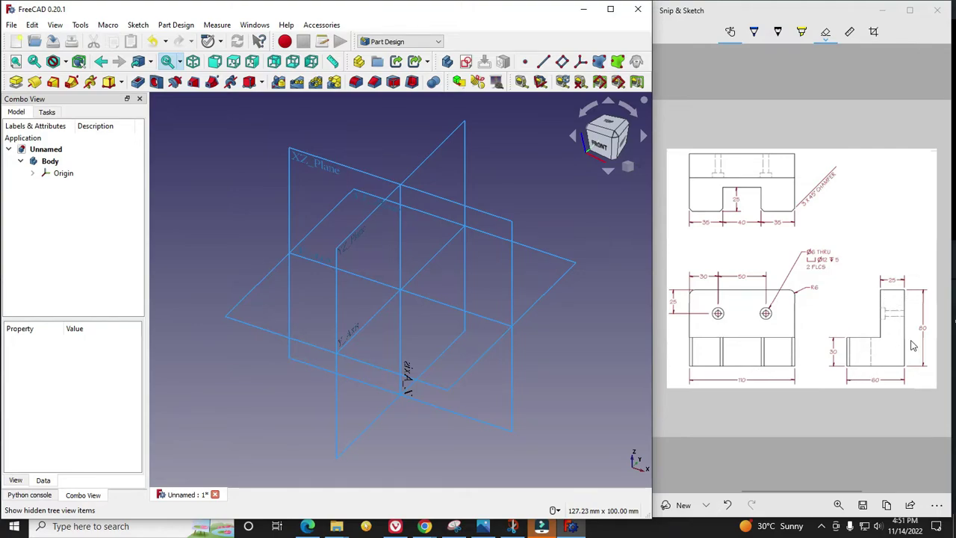
pyautogui.click(778, 32)
pyautogui.click(777, 31)
pyautogui.click(729, 117)
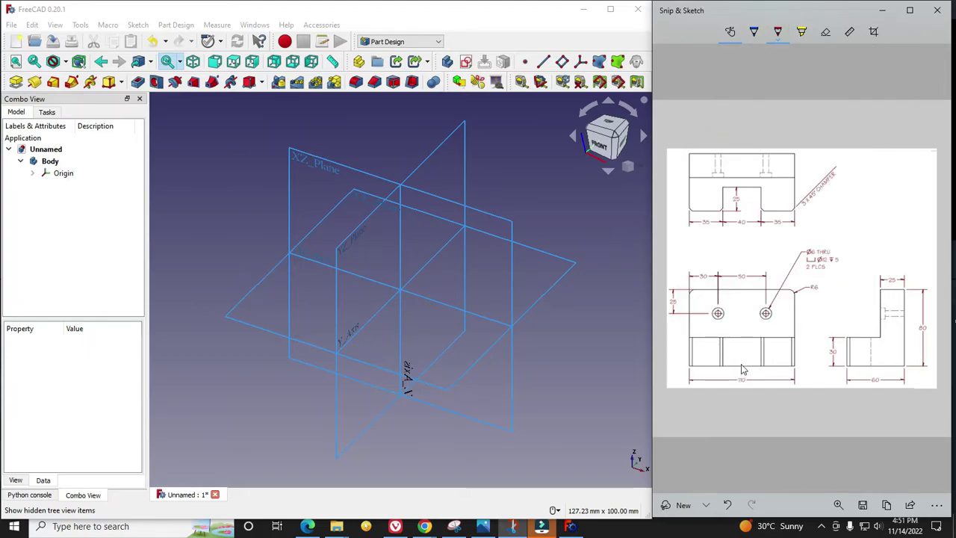
pyautogui.moveTo(749, 373); pyautogui.dragTo(749, 371)
pyautogui.moveTo(867, 381); pyautogui.dragTo(883, 362)
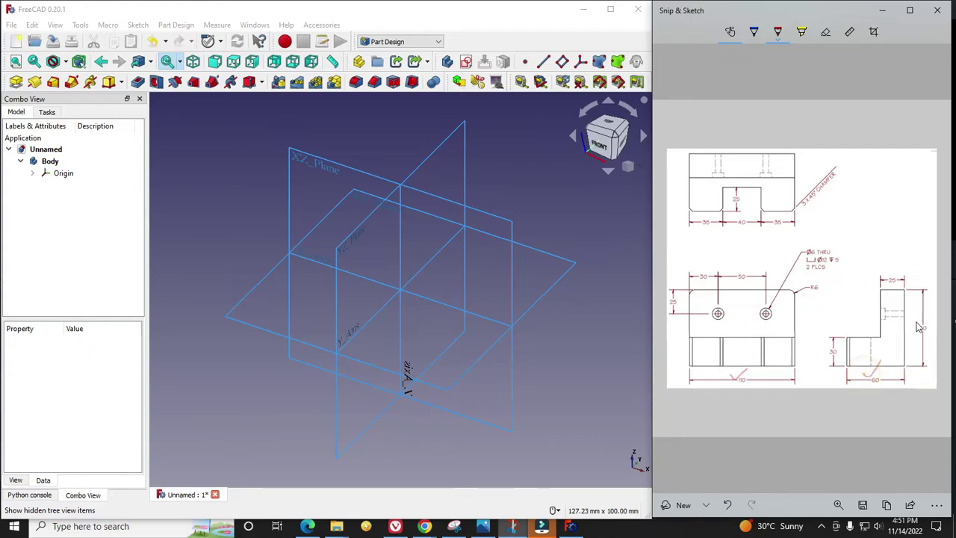
pyautogui.moveTo(915, 319); pyautogui.dragTo(927, 312)
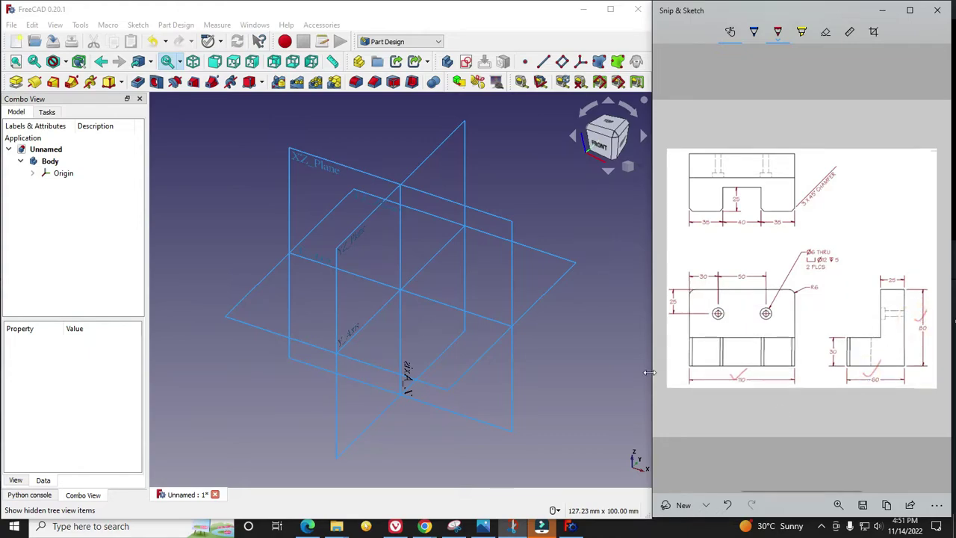
# Step: Start a sketch on the XY plane and draw a rectangle from the origin
pyautogui.click(270, 274)
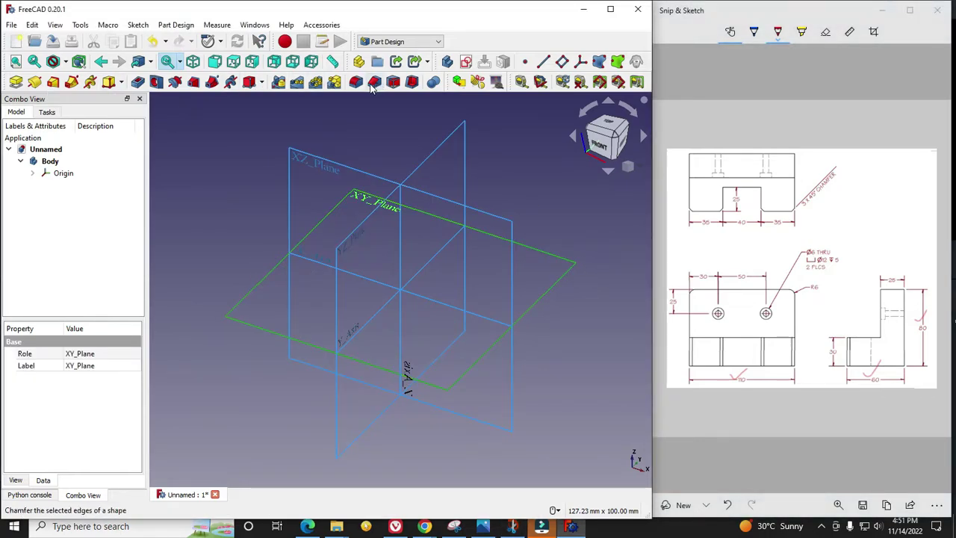
pyautogui.click(465, 62)
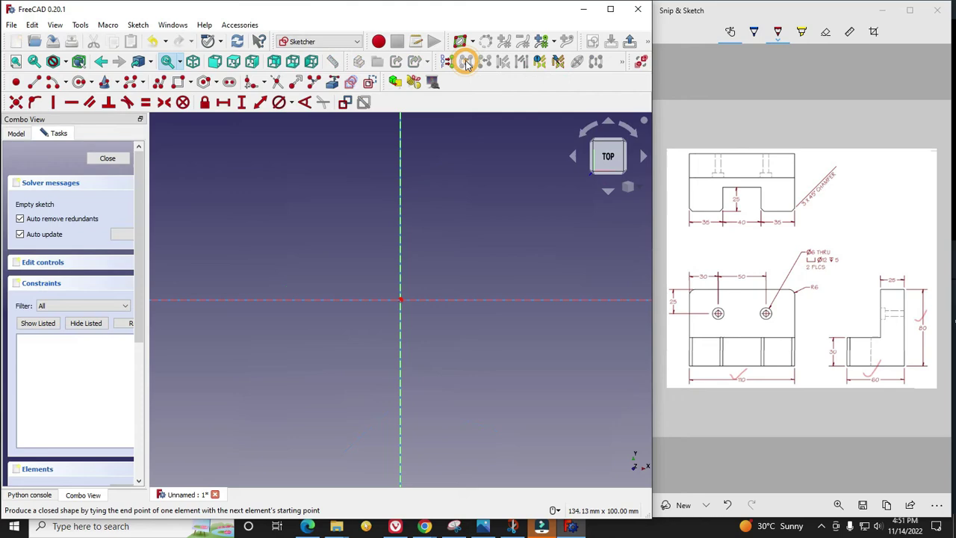
pyautogui.click(179, 82)
pyautogui.click(401, 300)
pyautogui.scroll(-2, 448, 299)
pyautogui.click(584, 243)
pyautogui.rightClick(501, 404)
pyautogui.click(107, 157)
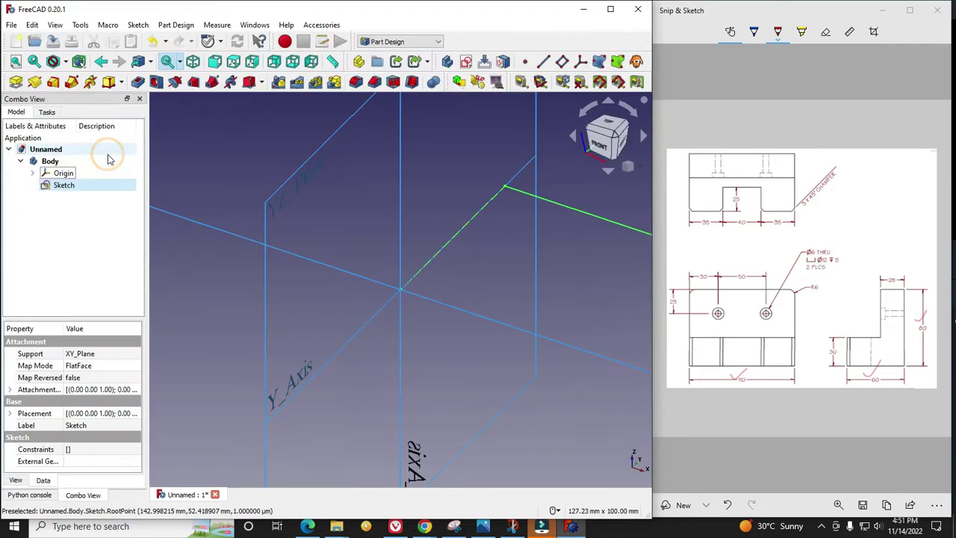
# Step: Hide the origin planes, reopen the sketch and constrain the bottom edge to 110 mm
pyautogui.click(64, 173)
pyautogui.doubleClick(63, 185)
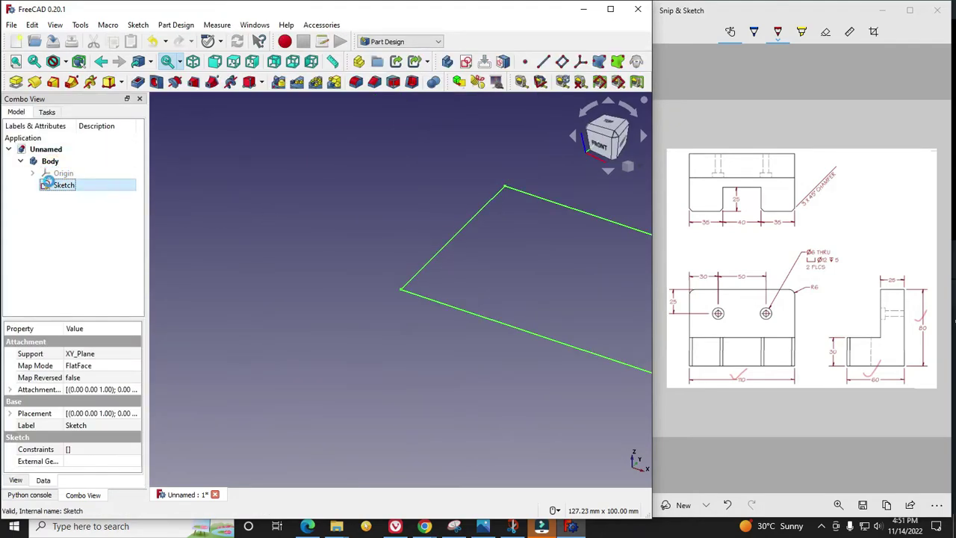
pyautogui.scroll(-5, 277, 313)
pyautogui.scroll(2, 321, 338)
pyautogui.click(328, 329)
pyautogui.click(260, 103)
pyautogui.write('110')
pyautogui.press('Return')
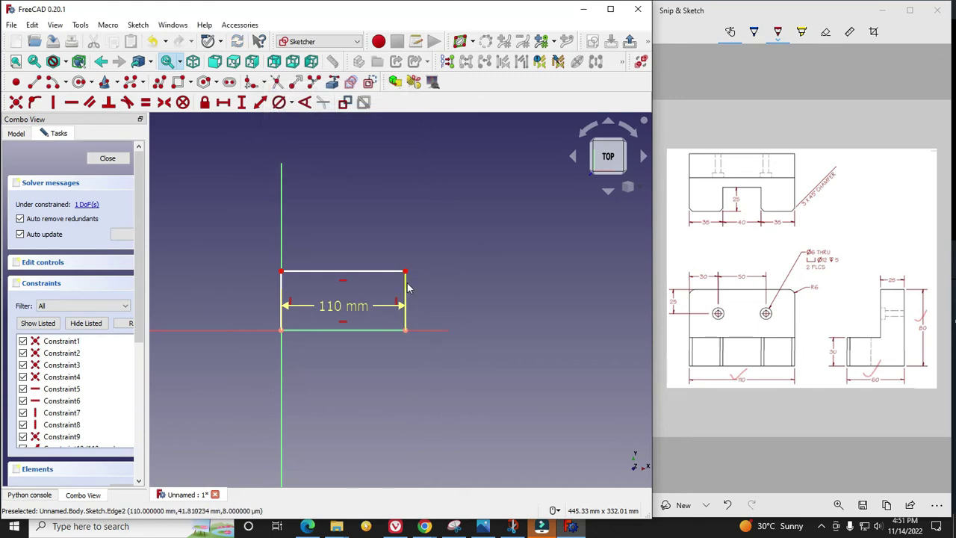
# Step: Constrain the right edge to 60 mm, tidy both dimension labels and close the sketch
pyautogui.click(405, 291)
pyautogui.click(241, 103)
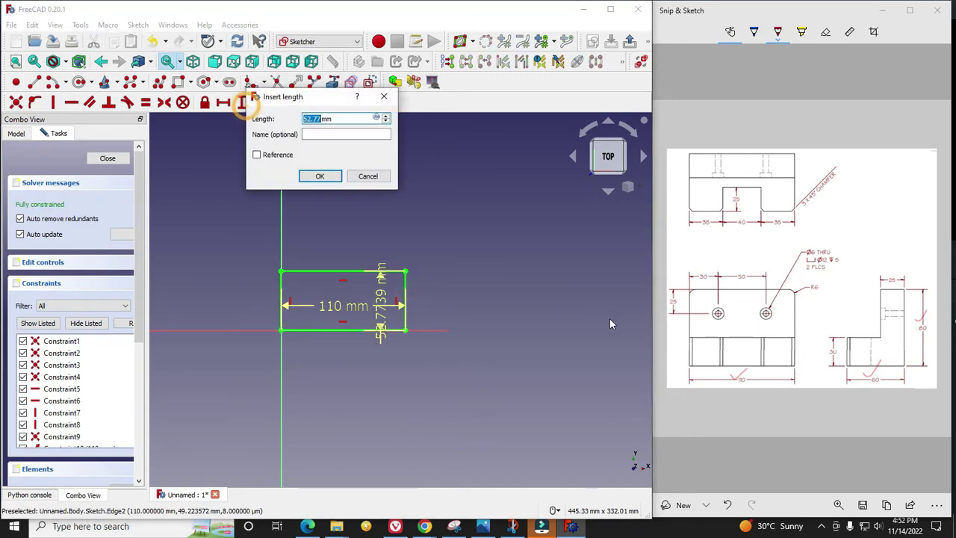
pyautogui.write('60')
pyautogui.press('Return')
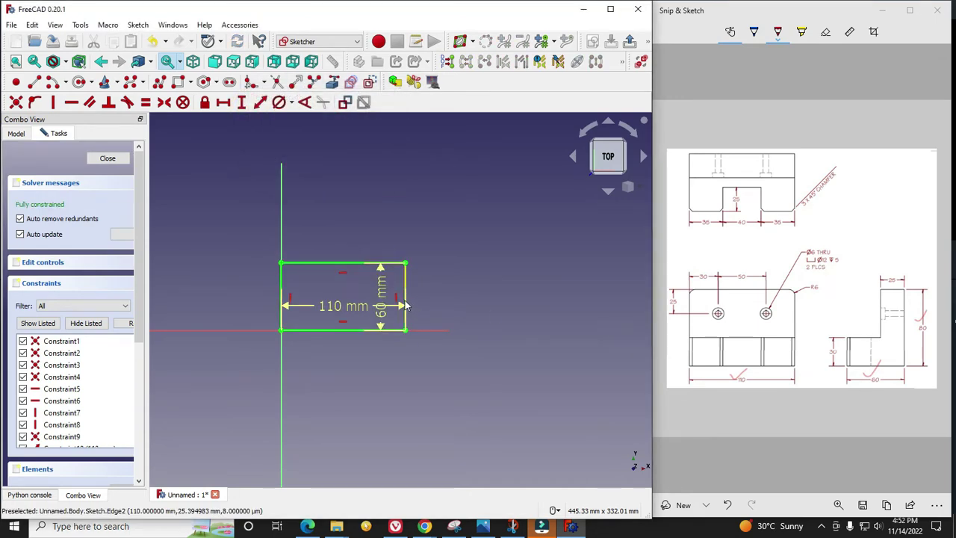
pyautogui.moveTo(401, 303); pyautogui.dragTo(465, 224)
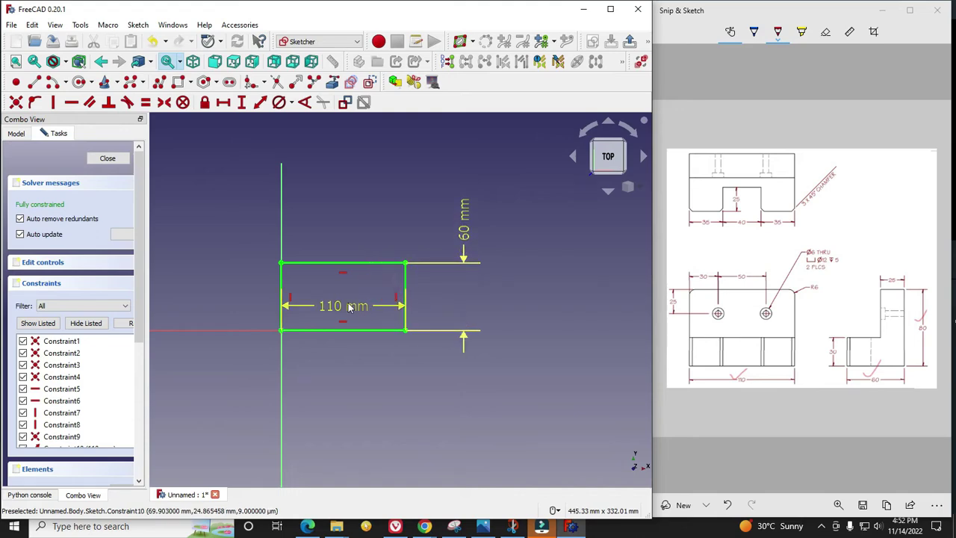
pyautogui.moveTo(353, 310); pyautogui.dragTo(354, 380)
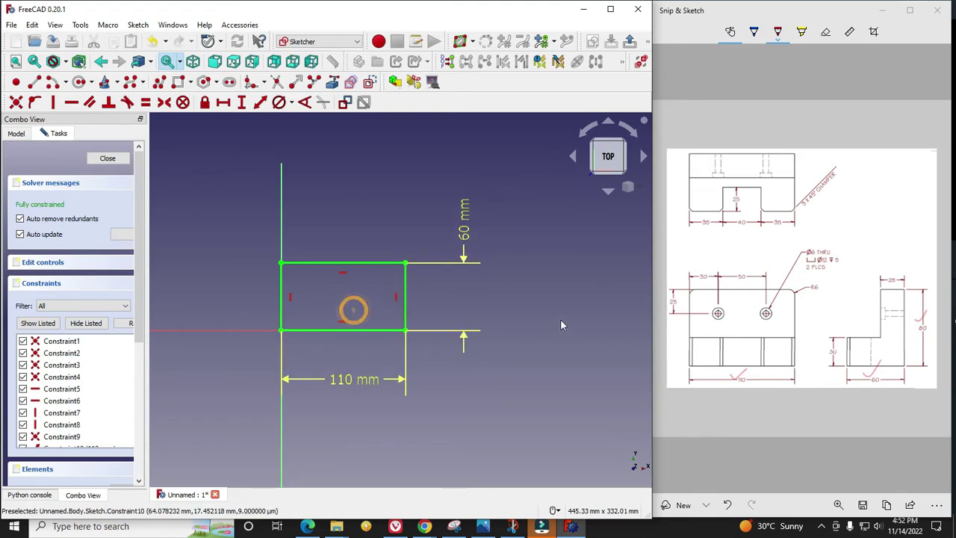
pyautogui.click(107, 160)
# Step: Mark the 80 height dimension on the reference drawing
pyautogui.scroll(-4, 460, 335)
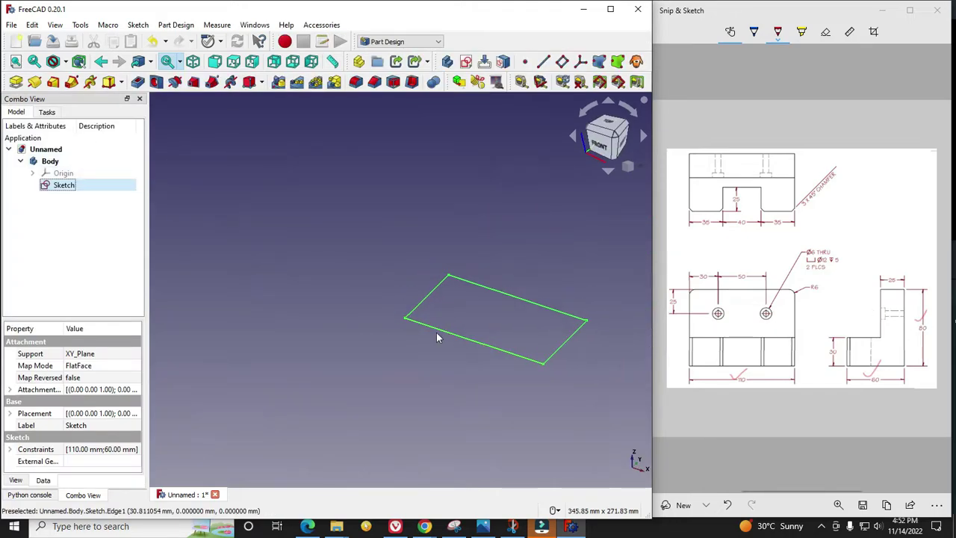
pyautogui.scroll(2, 549, 329)
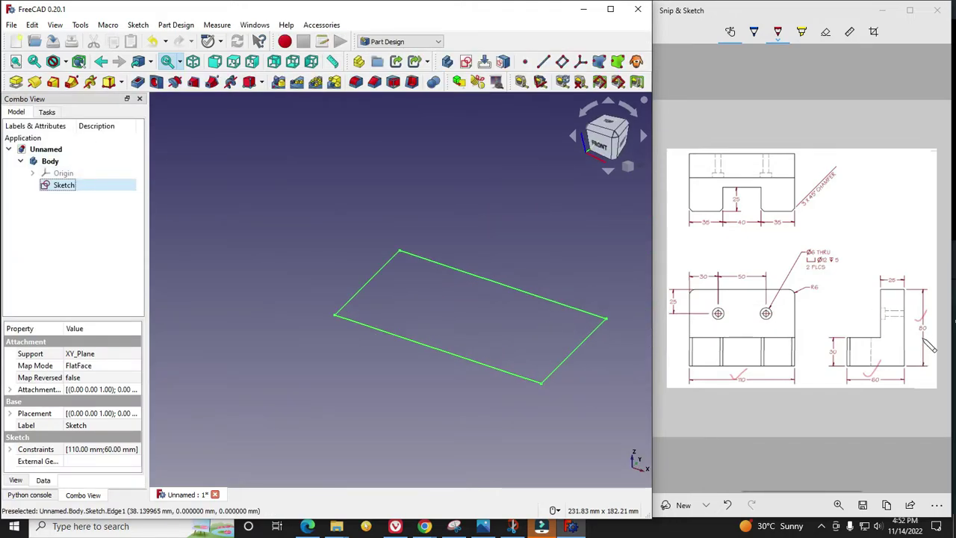
pyautogui.click(925, 340)
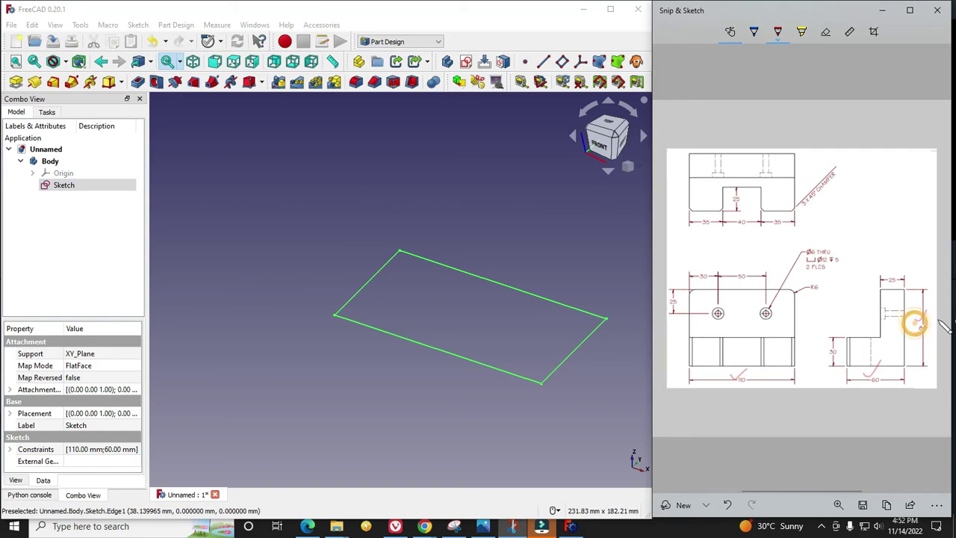
pyautogui.moveTo(919, 321); pyautogui.dragTo(915, 342)
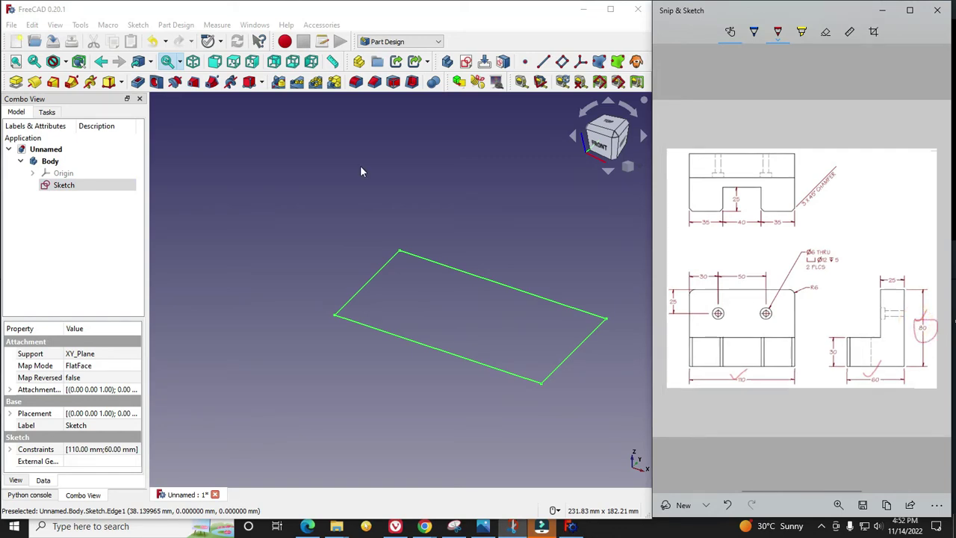
pyautogui.click(778, 31)
pyautogui.click(822, 156)
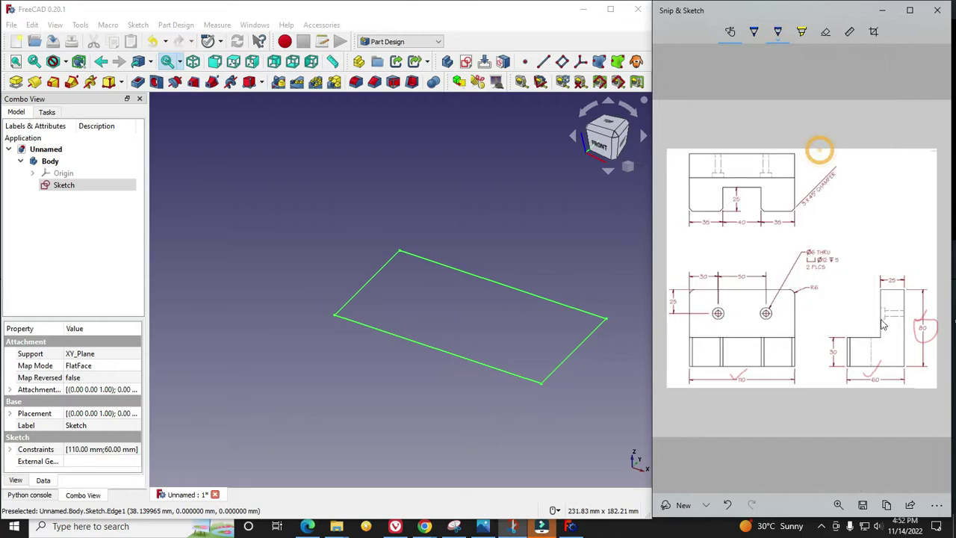
# Step: Pad the rectangle sketch to 80 mm
pyautogui.click(529, 317)
pyautogui.scroll(-3, 588, 329)
pyautogui.scroll(5, 581, 329)
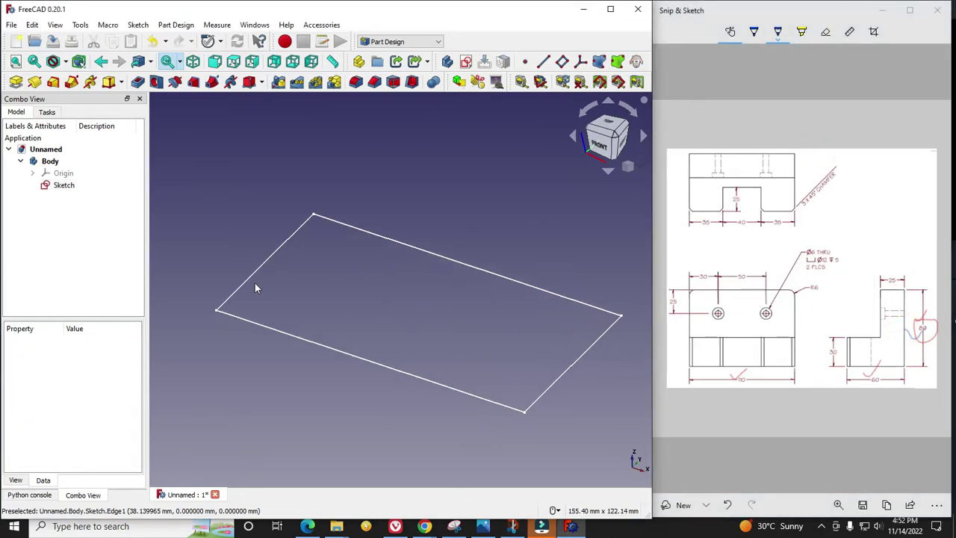
pyautogui.click(16, 81)
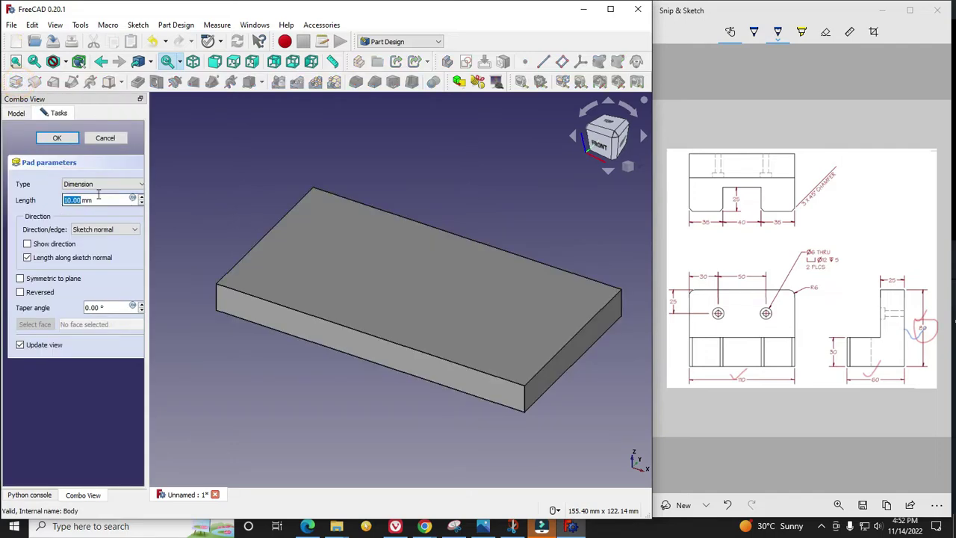
pyautogui.write('80')
pyautogui.press('Return')
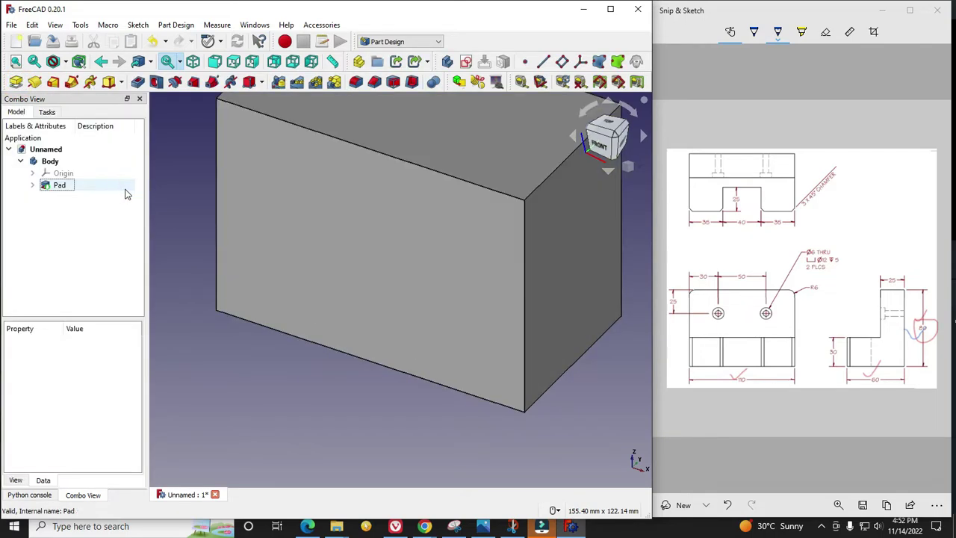
# Step: Start a sketch on the block's right face and draw a rectangle at its upper left
pyautogui.scroll(-2, 299, 351)
pyautogui.scroll(1, 351, 183)
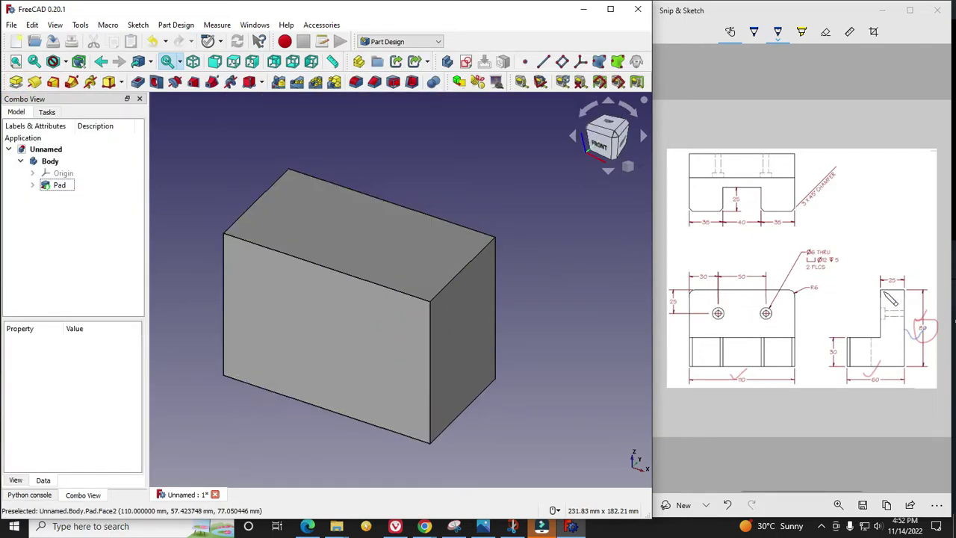
pyautogui.click(184, 197)
pyautogui.click(451, 348)
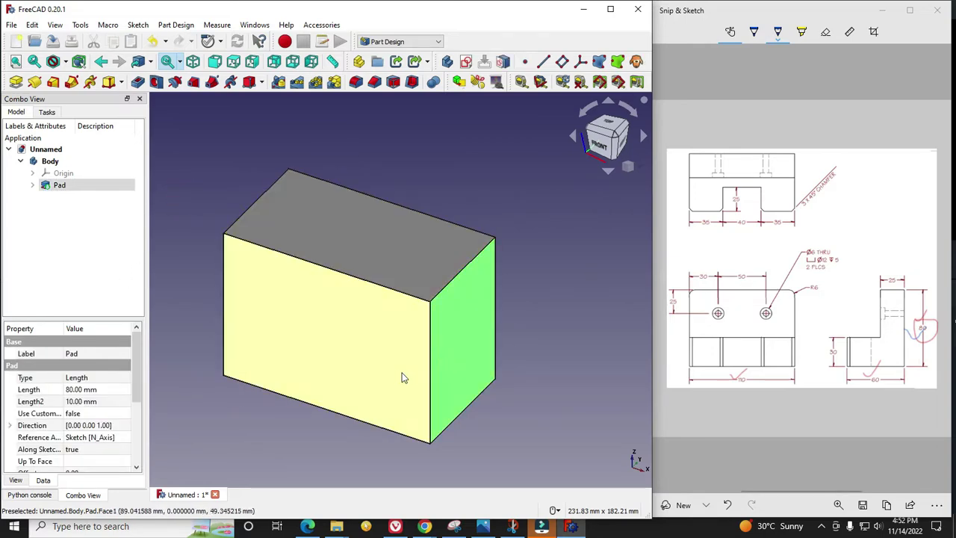
pyautogui.click(465, 62)
pyautogui.scroll(1, 254, 302)
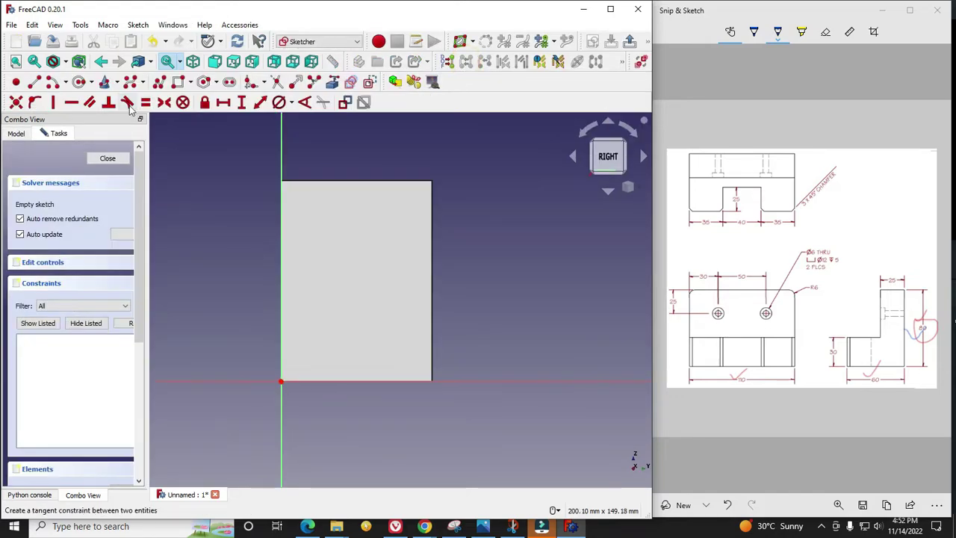
pyautogui.click(177, 81)
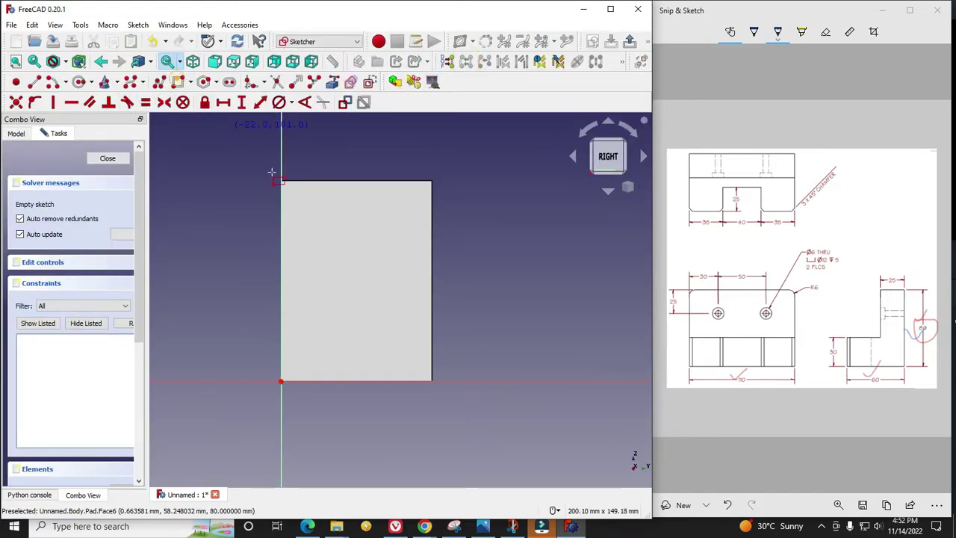
pyautogui.click(302, 197)
pyautogui.click(367, 307)
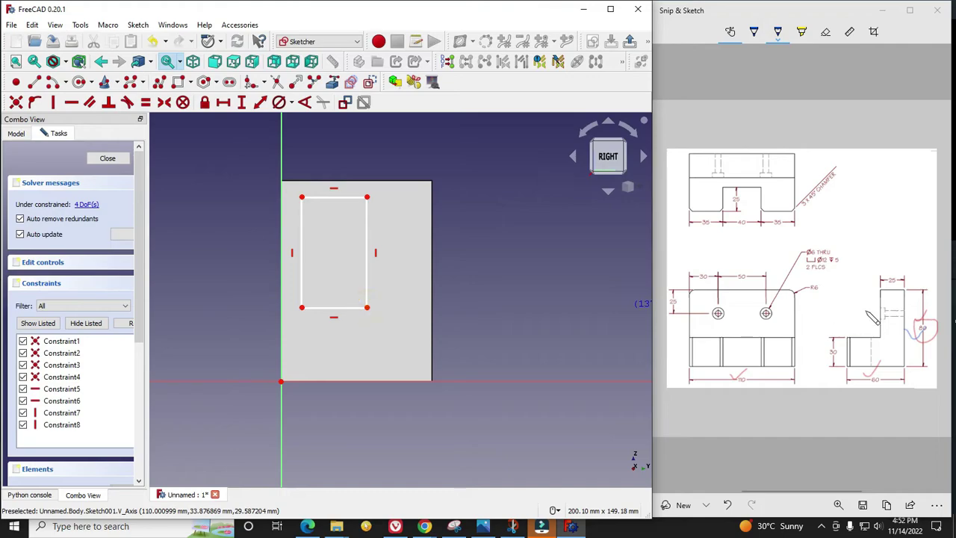
# Step: Draw an X mark over the side view on the reference drawing
pyautogui.click(755, 39)
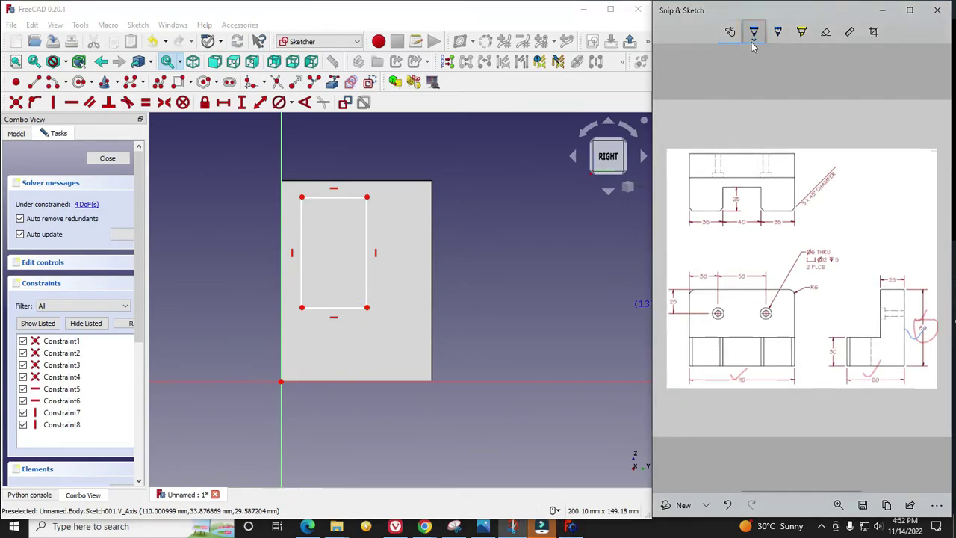
pyautogui.click(754, 38)
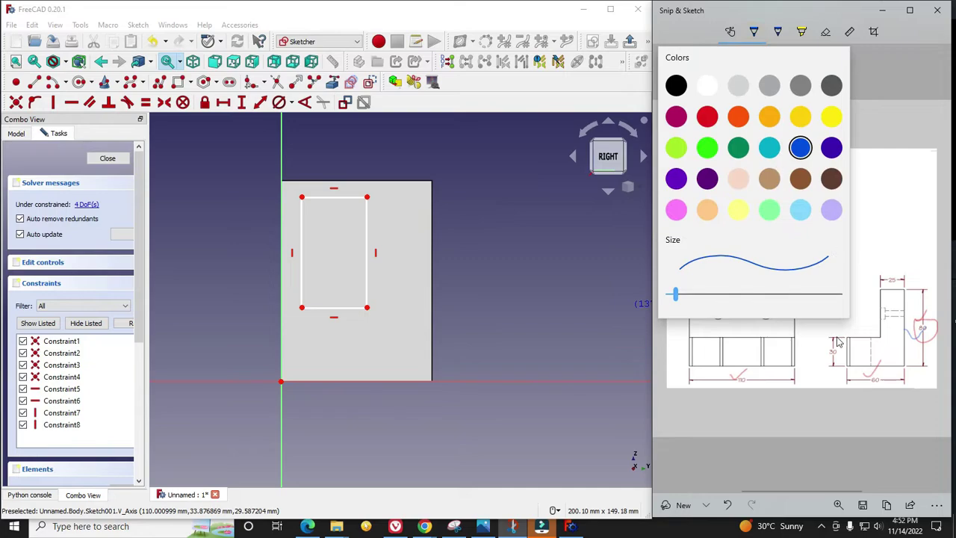
pyautogui.click(860, 357)
pyautogui.moveTo(850, 305); pyautogui.dragTo(871, 328)
pyautogui.moveTo(866, 297); pyautogui.dragTo(854, 328)
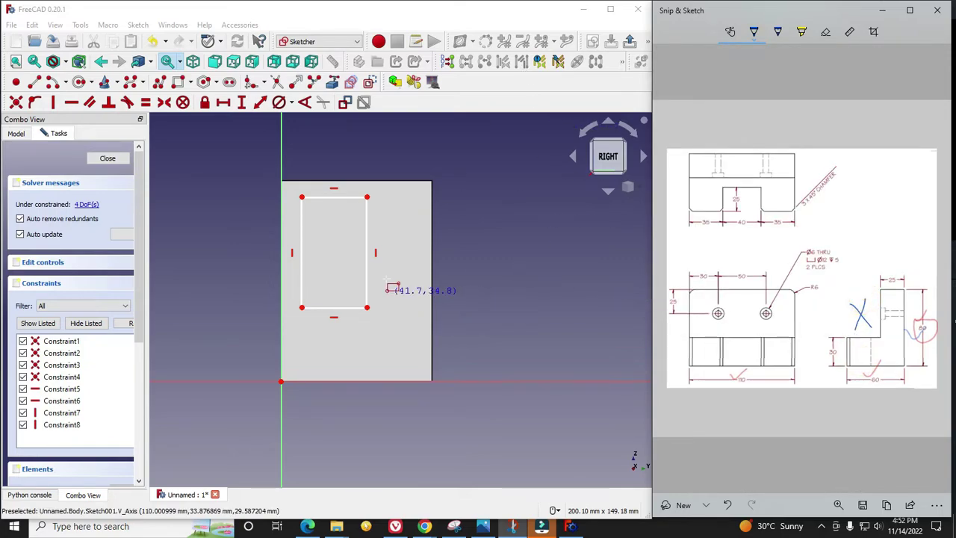
pyautogui.click(278, 188)
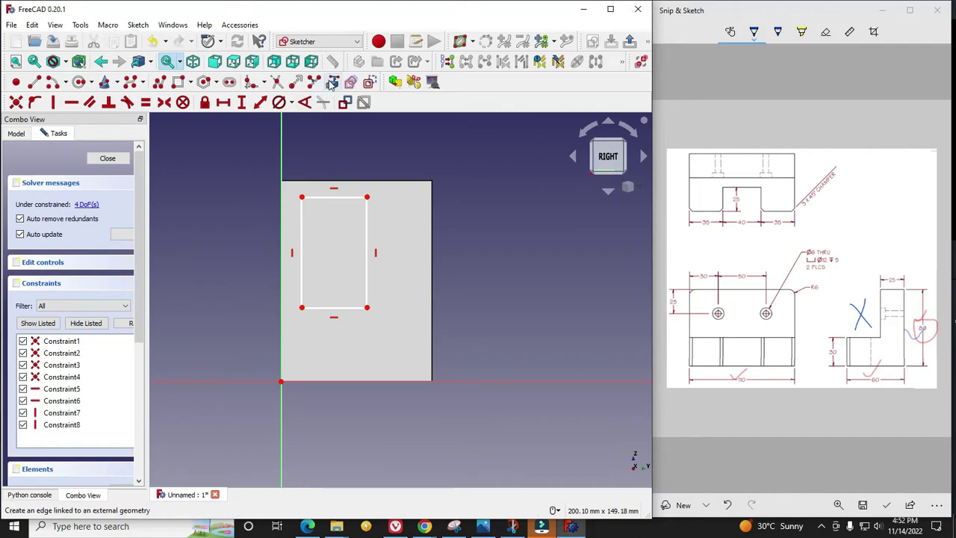
# Step: Link the face's top and left edges and snap the rectangle's corners onto them
pyautogui.click(331, 85)
pyautogui.click(323, 180)
pyautogui.click(280, 199)
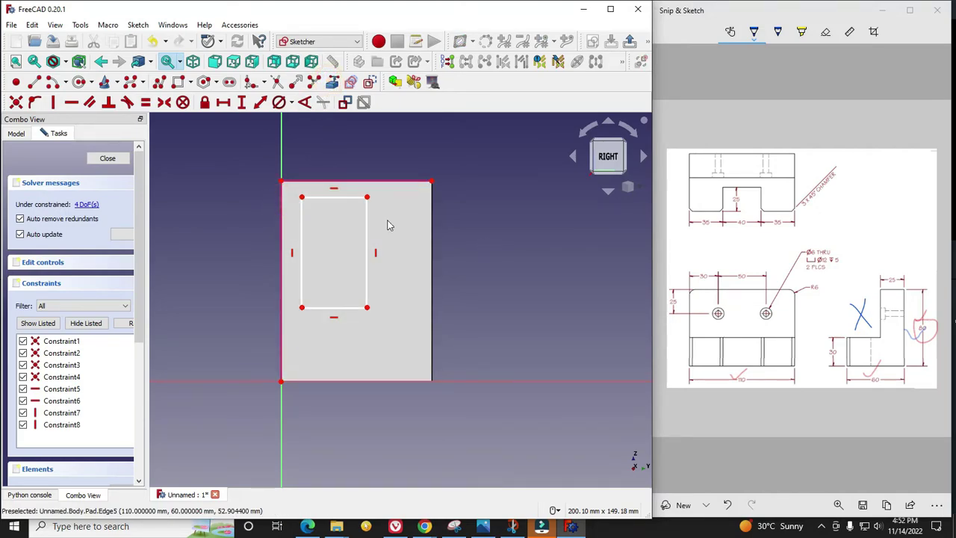
pyautogui.click(301, 194)
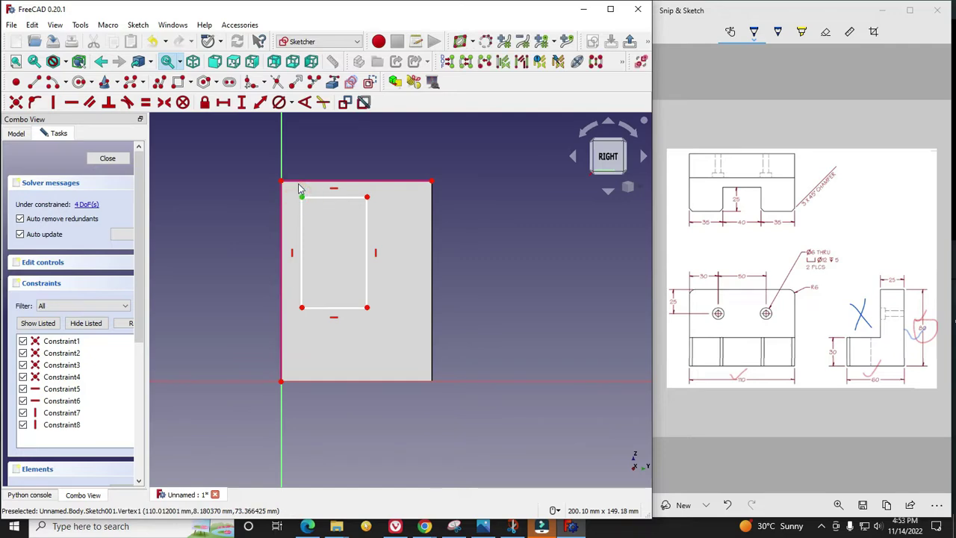
pyautogui.click(308, 182)
pyautogui.click(34, 102)
pyautogui.click(302, 307)
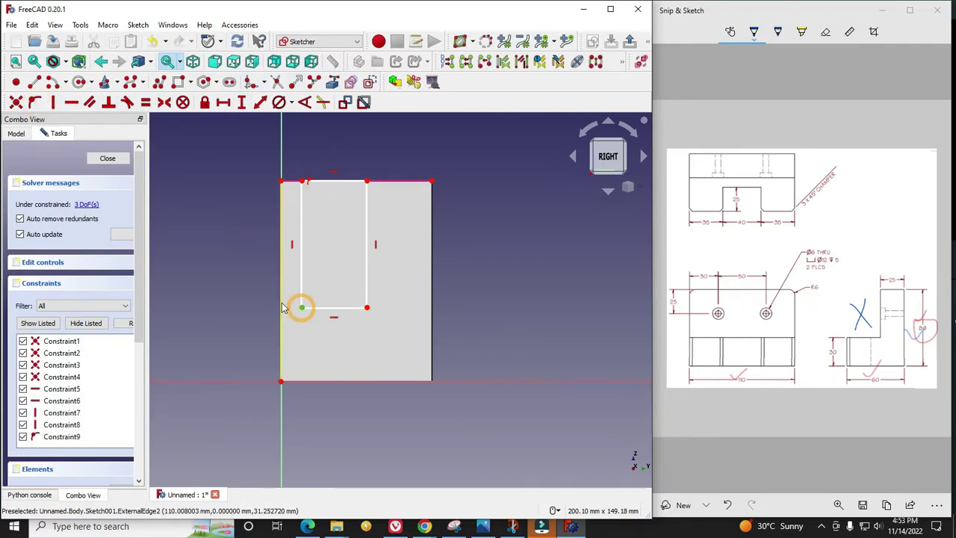
pyautogui.click(282, 307)
pyautogui.click(35, 102)
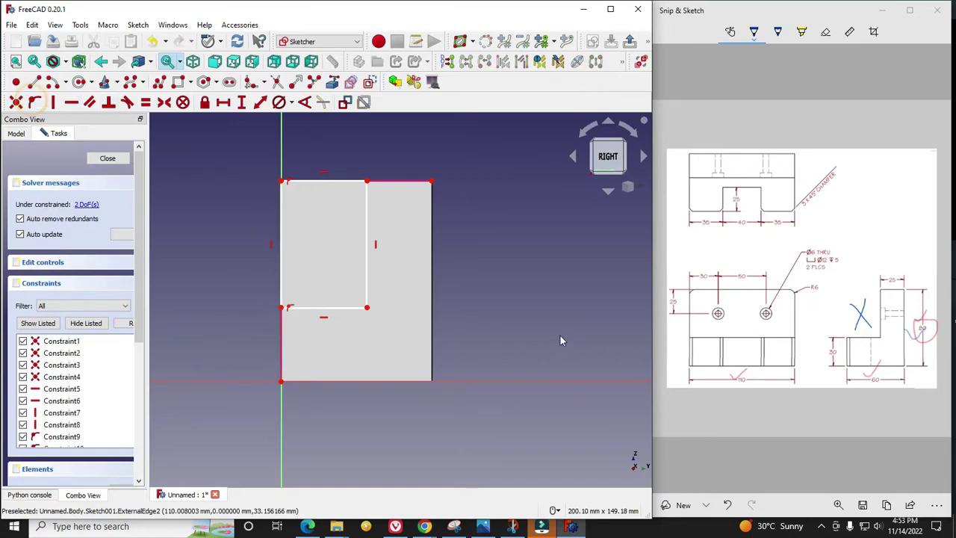
# Step: Tick off the 25 and 30 dimensions on the reference drawing
pyautogui.click(886, 271)
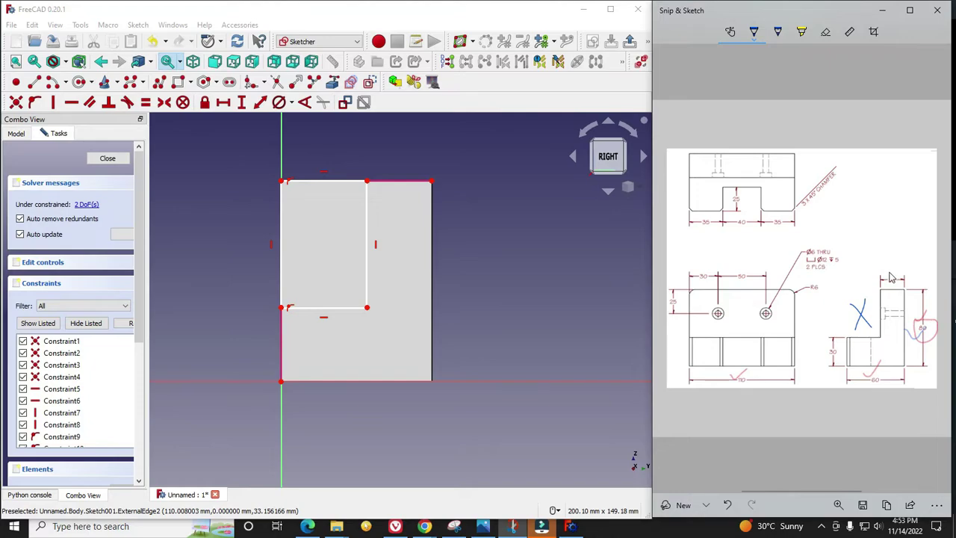
pyautogui.moveTo(888, 273)
pyautogui.mouseDown()
pyautogui.moveTo(894, 279)
pyautogui.moveTo(904, 265)
pyautogui.mouseUp()
pyautogui.moveTo(823, 344); pyautogui.dragTo(835, 334)
# Step: Constrain the rectangle 25 mm from the right edge and 30 mm above the bottom
pyautogui.click(435, 184)
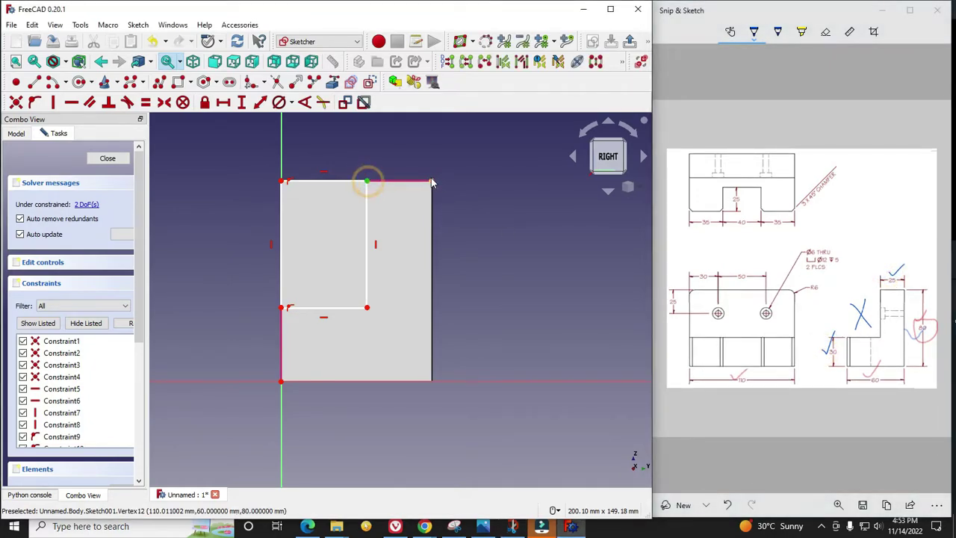
pyautogui.click(433, 183)
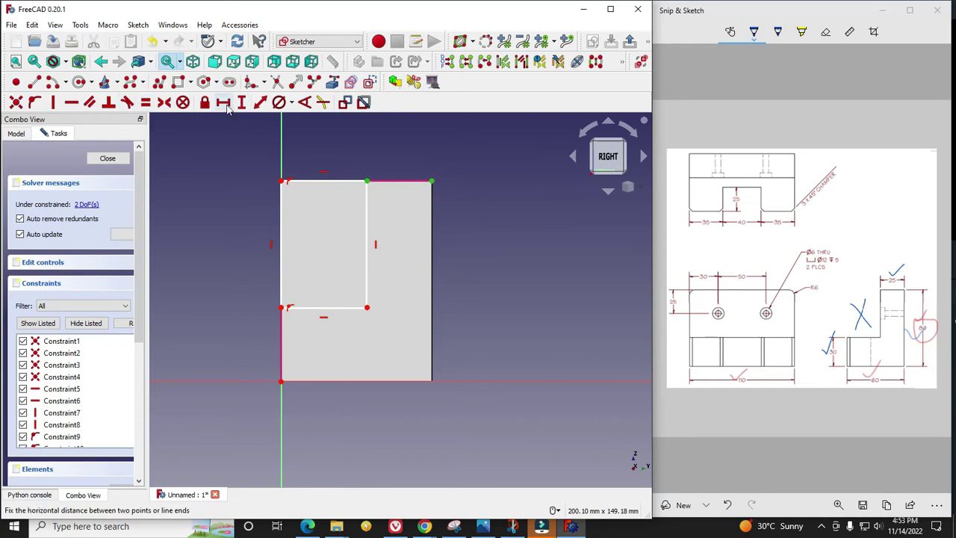
pyautogui.click(223, 102)
pyautogui.write('25')
pyautogui.press('Return')
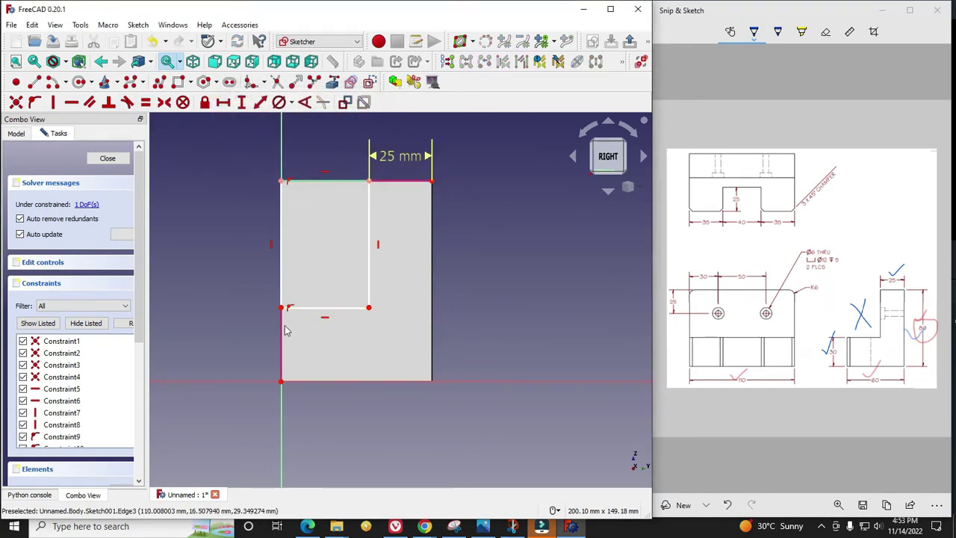
pyautogui.click(281, 307)
pyautogui.click(281, 382)
pyautogui.click(241, 103)
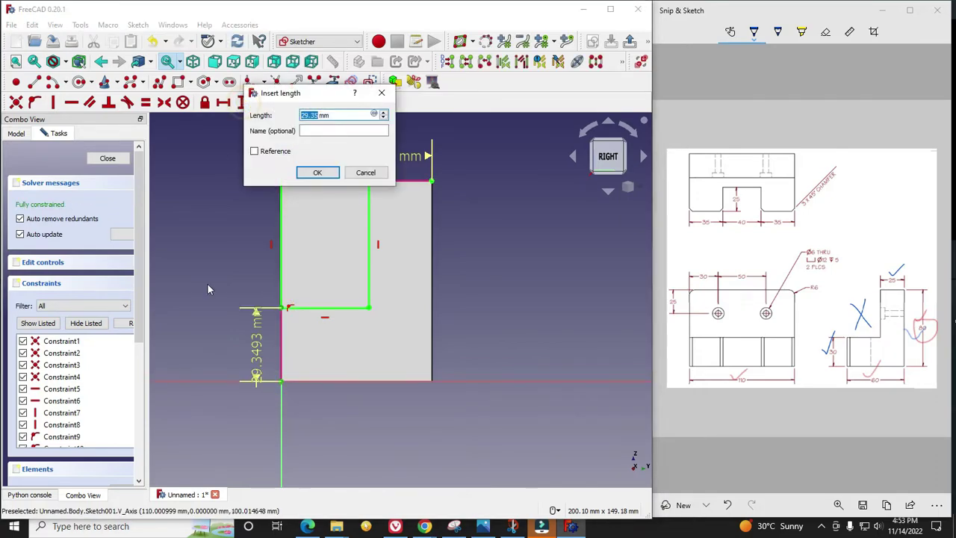
pyautogui.write('30')
pyautogui.press('Return')
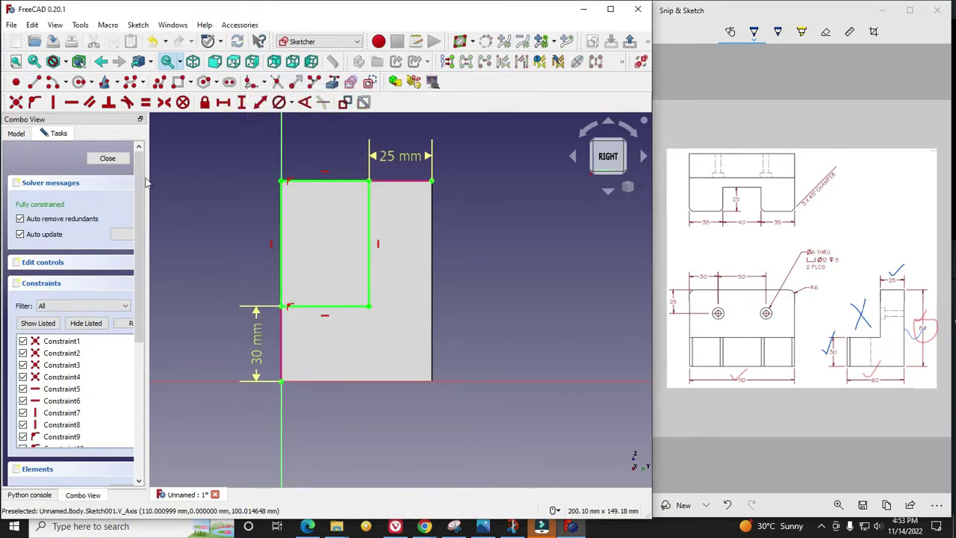
# Step: Close the sketch and cut it as a through-all Pocket, leaving an L-shaped block
pyautogui.click(108, 159)
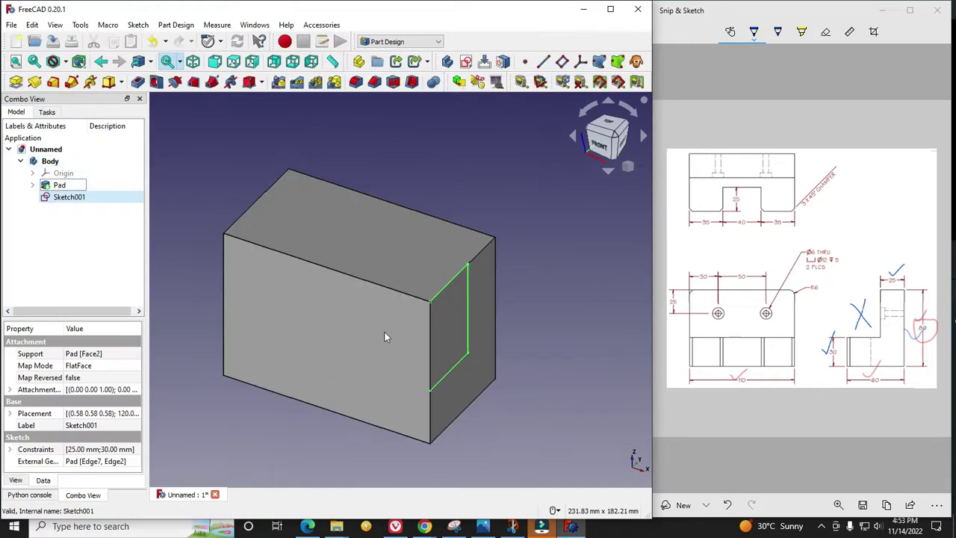
pyautogui.click(140, 85)
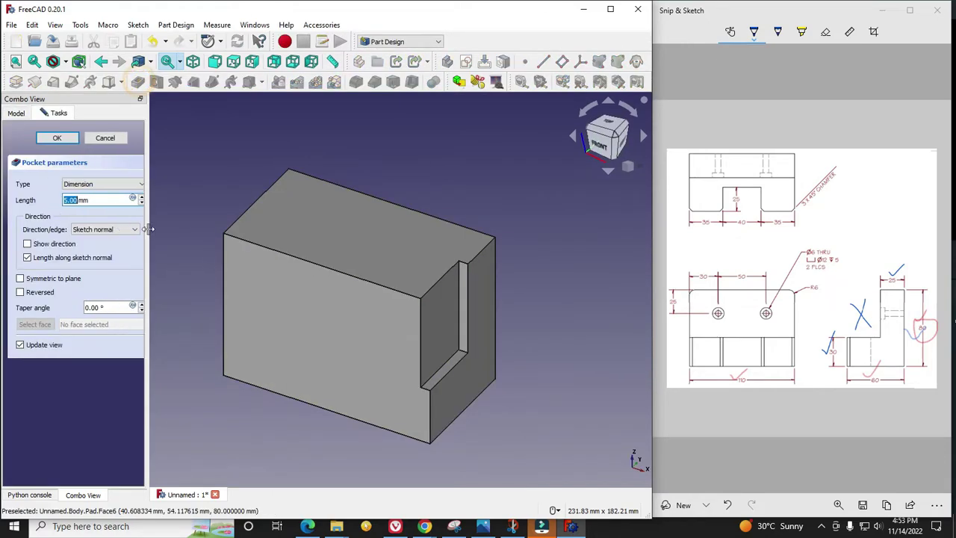
pyautogui.click(75, 185)
pyautogui.click(80, 201)
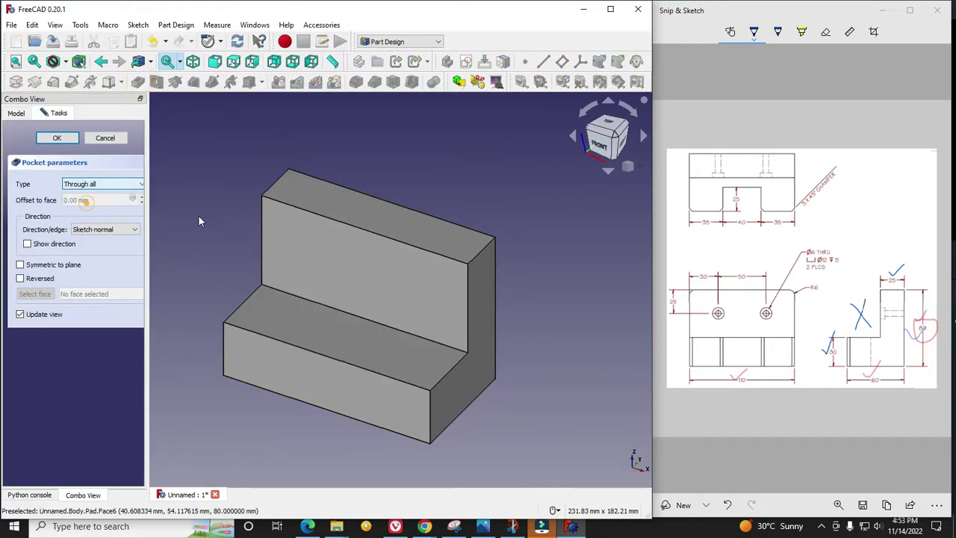
pyautogui.click(56, 137)
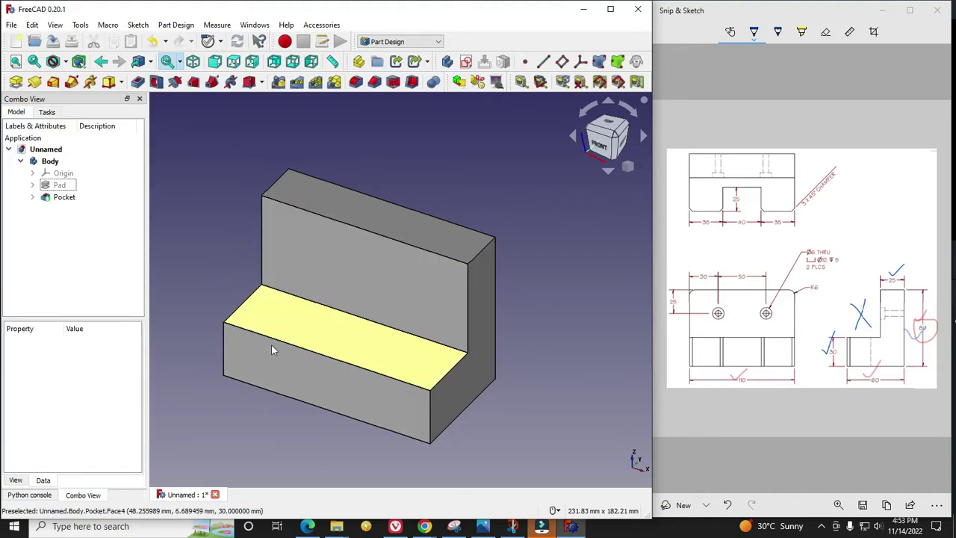
# Step: Cross off the slot dimensions on the drawing and select the lower step's top face
pyautogui.click(740, 197)
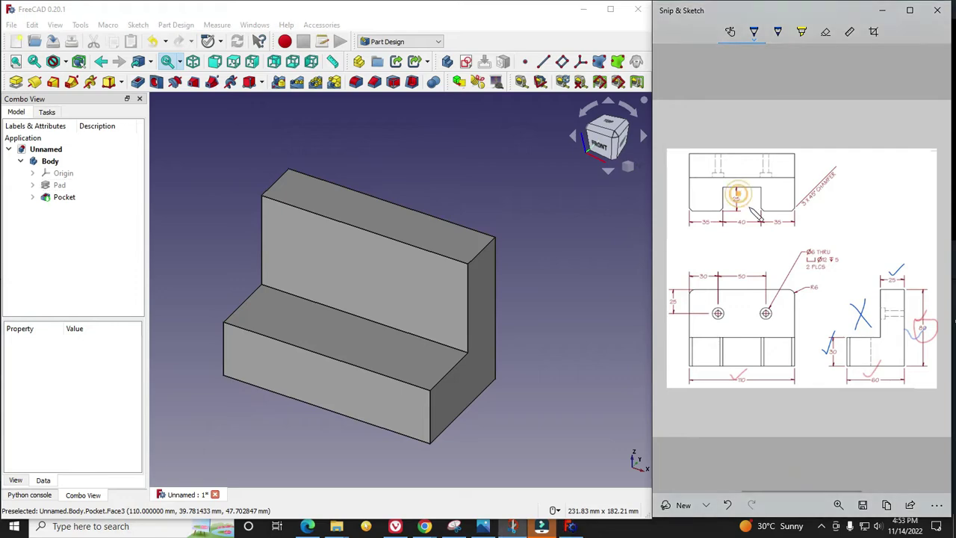
pyautogui.moveTo(741, 192)
pyautogui.mouseDown()
pyautogui.moveTo(752, 203)
pyautogui.moveTo(739, 205)
pyautogui.moveTo(748, 228)
pyautogui.mouseUp()
pyautogui.moveTo(730, 193); pyautogui.dragTo(730, 205)
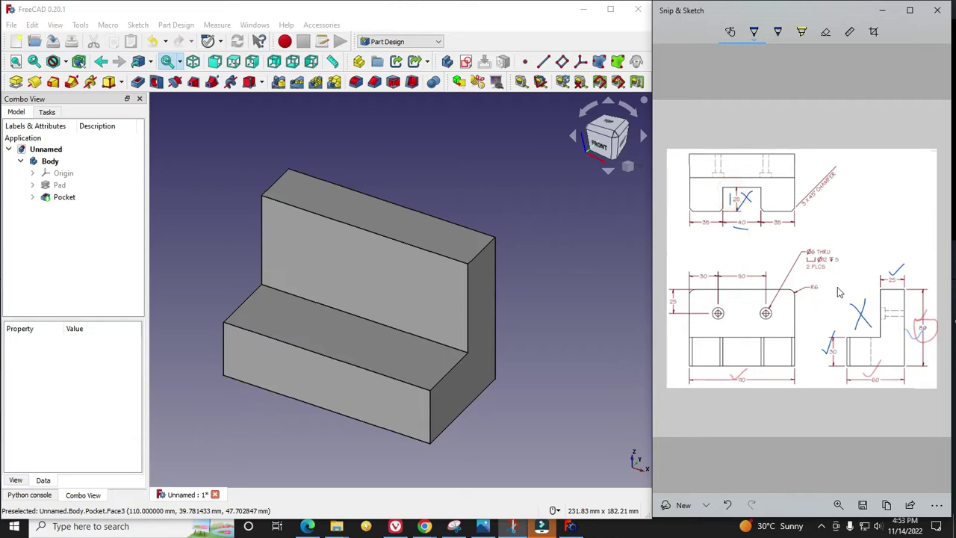
pyautogui.click(329, 326)
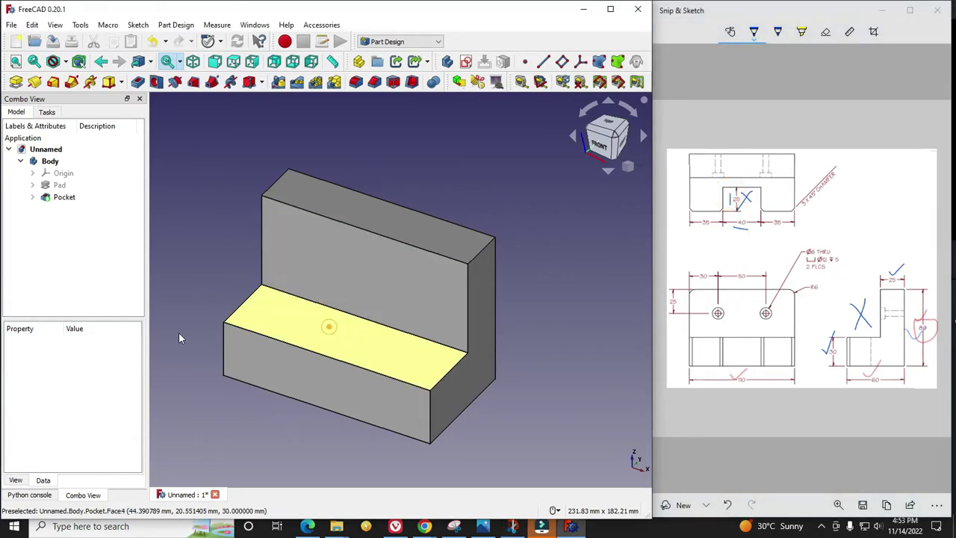
# Step: Start a new sketch on the lower step's top face and draw the slot rectangle on its edge
pyautogui.click(467, 62)
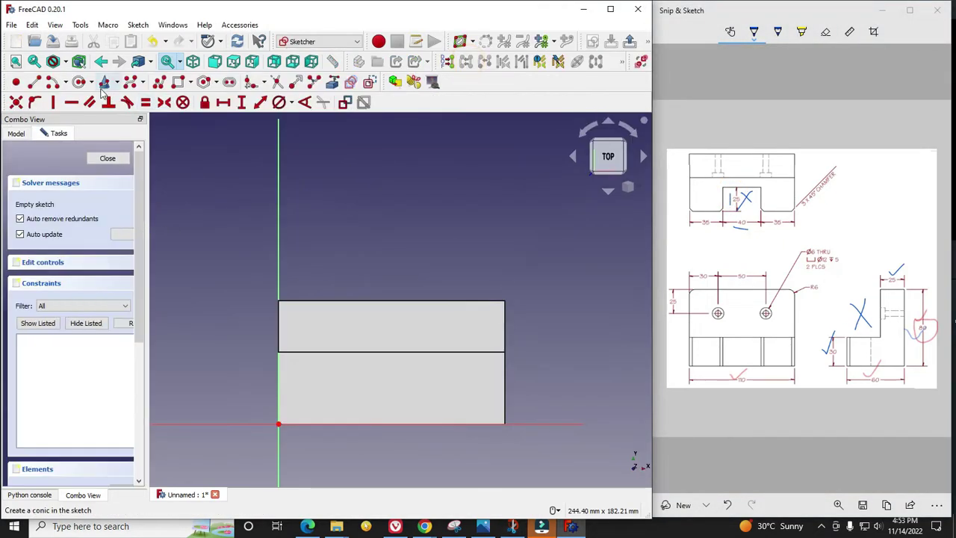
pyautogui.click(178, 82)
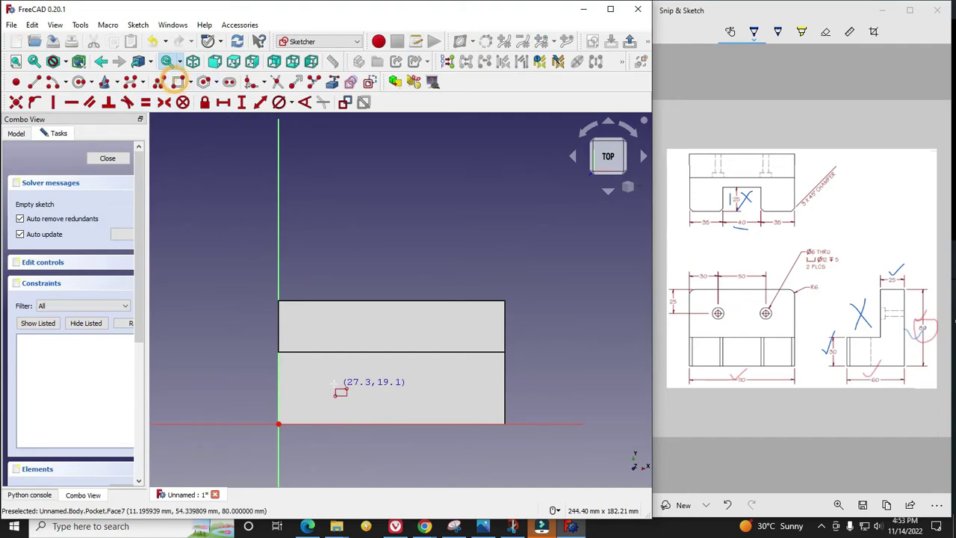
pyautogui.click(334, 383)
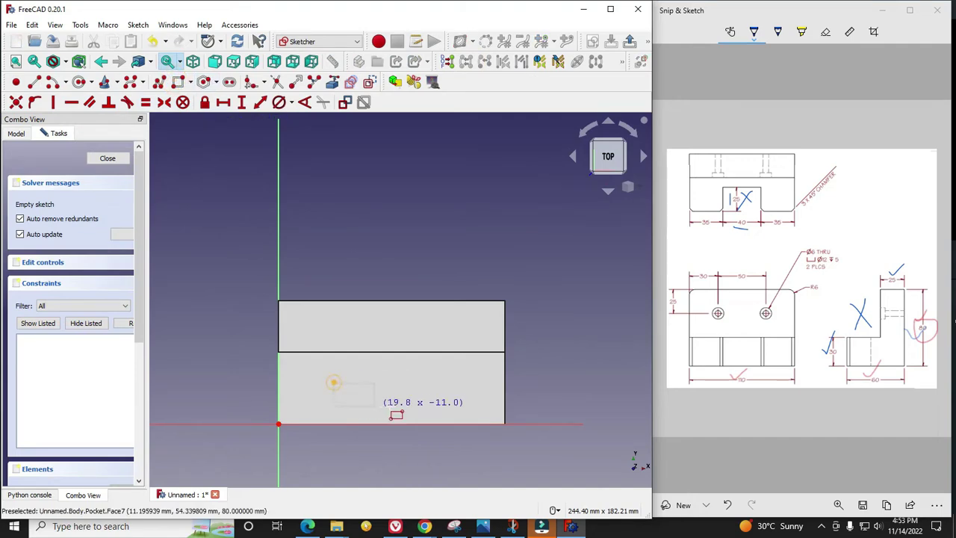
pyautogui.click(437, 424)
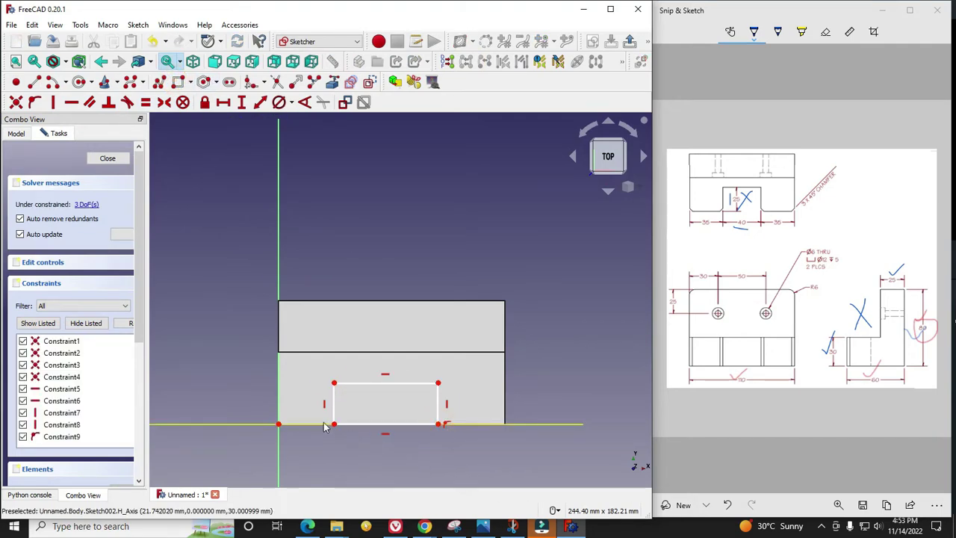
pyautogui.scroll(-3, 373, 404)
pyautogui.scroll(5, 369, 411)
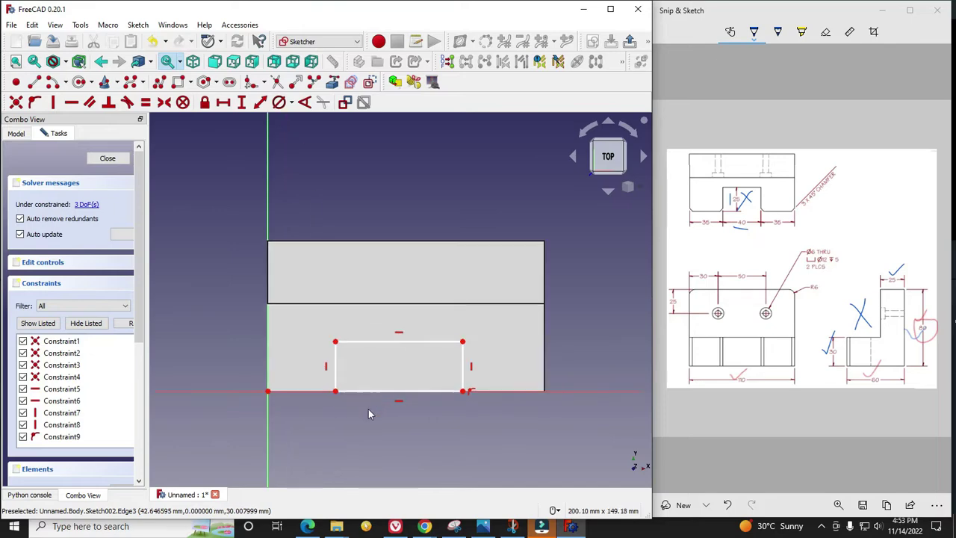
# Step: Dimension the rectangle 35 mm from the origin horizontally and 40 mm wide
pyautogui.click(335, 391)
pyautogui.click(267, 391)
pyautogui.click(222, 103)
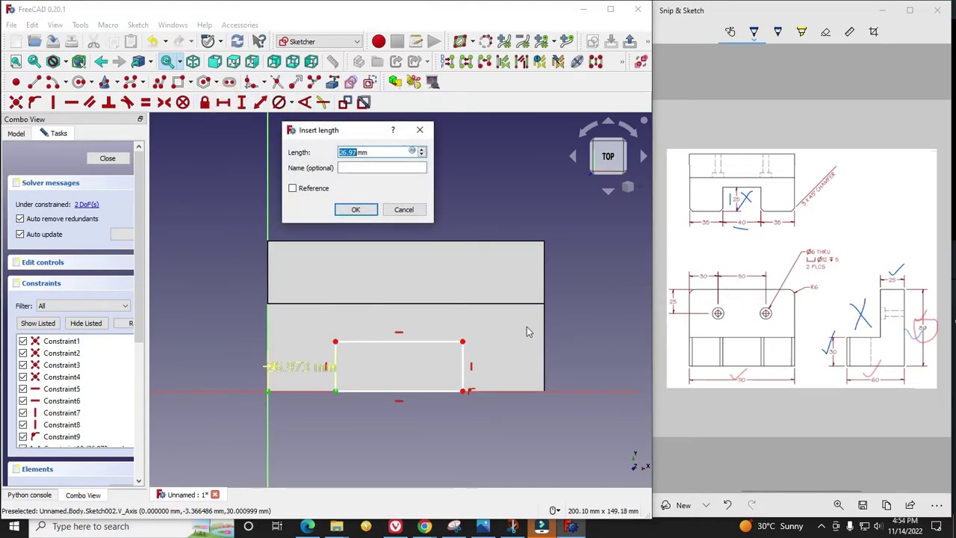
pyautogui.write('35')
pyautogui.press('Return')
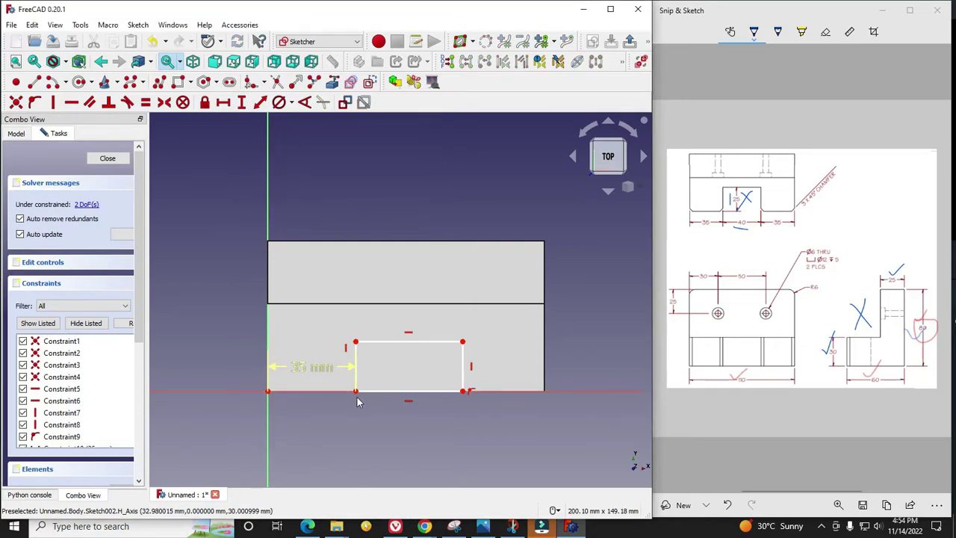
pyautogui.click(355, 390)
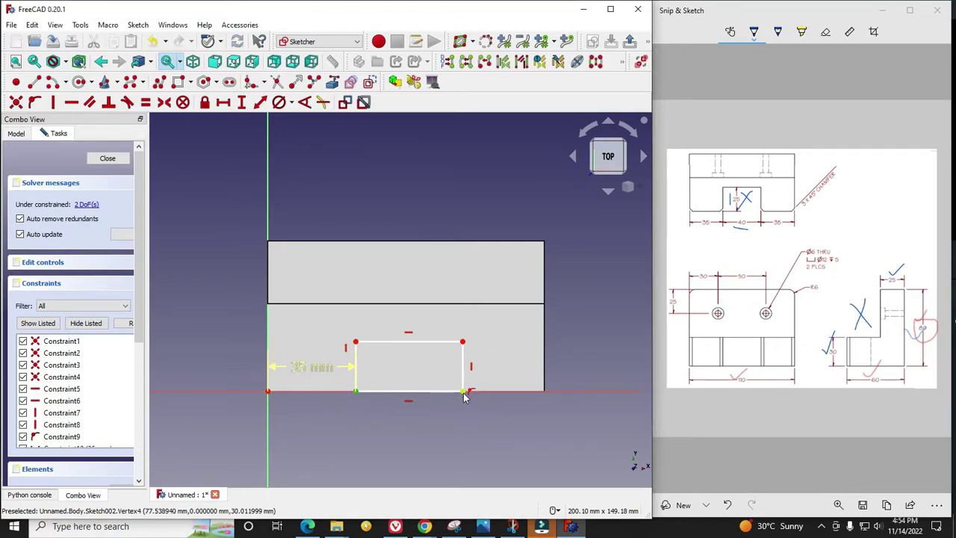
pyautogui.click(463, 392)
pyautogui.click(223, 103)
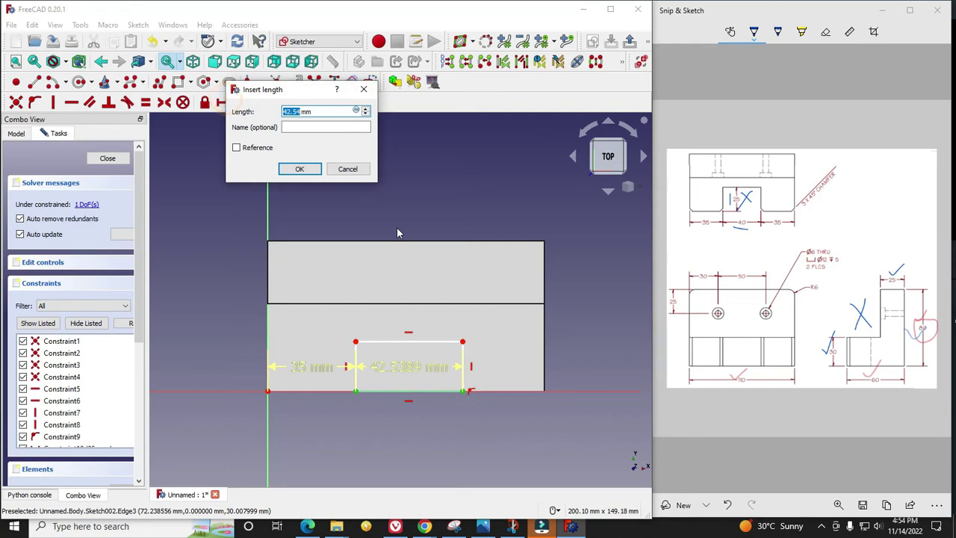
pyautogui.write('40')
pyautogui.press('Return')
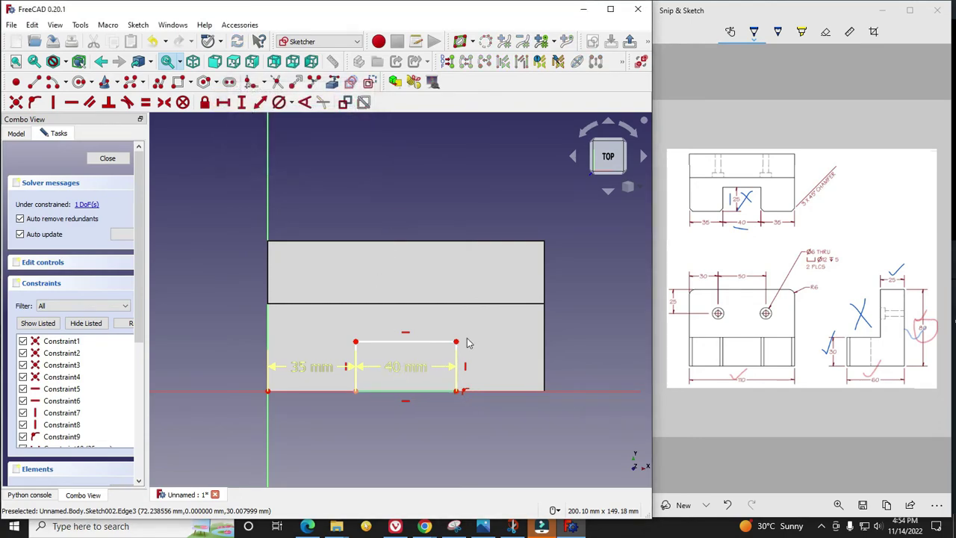
# Step: Set the slot depth to 25 mm, move the dimension labels below the slot, and close the sketch
pyautogui.click(454, 349)
pyautogui.click(241, 102)
pyautogui.write('25')
pyautogui.press('Return')
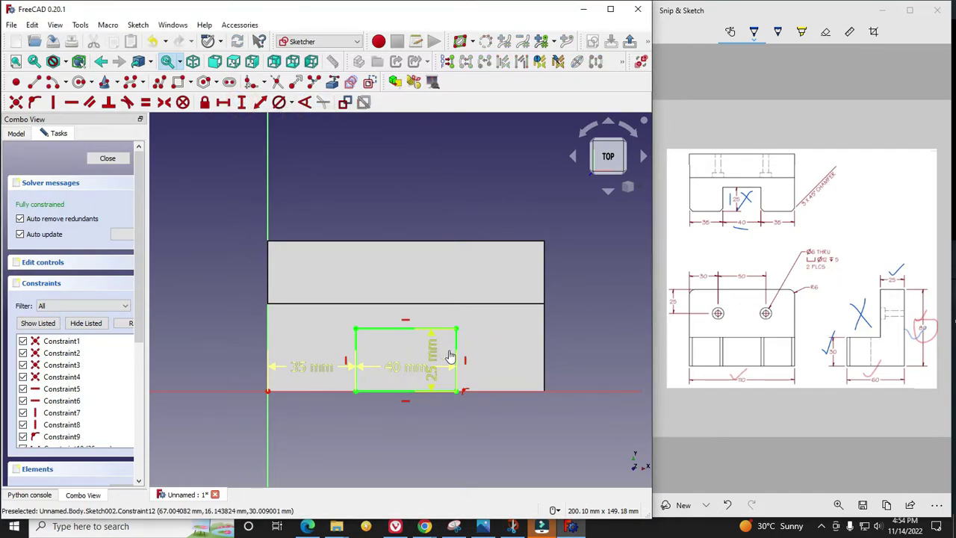
pyautogui.moveTo(434, 354); pyautogui.dragTo(500, 444)
pyautogui.moveTo(419, 367); pyautogui.dragTo(422, 429)
pyautogui.moveTo(324, 376); pyautogui.dragTo(316, 429)
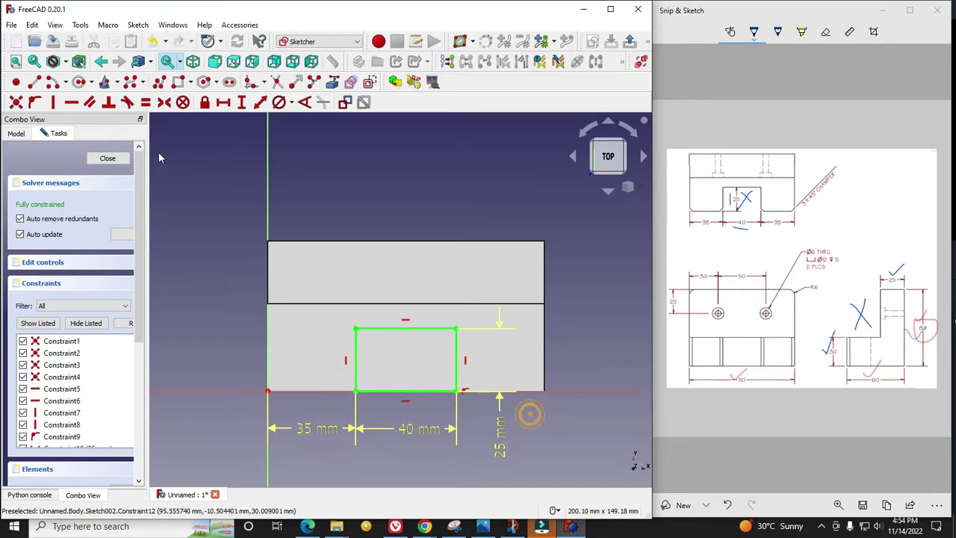
pyautogui.click(108, 158)
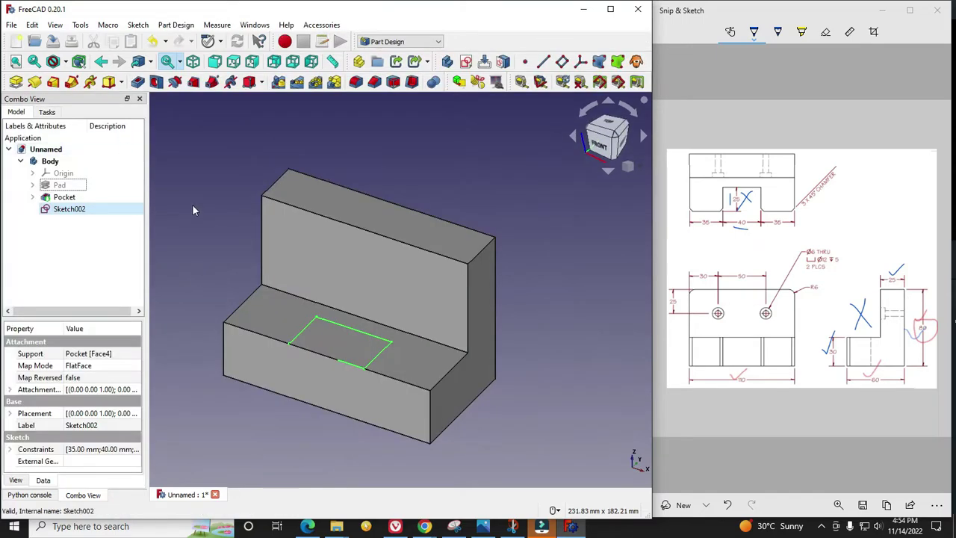
# Step: Pocket the slot sketch with the Through all depth type to notch the lower step
pyautogui.click(139, 82)
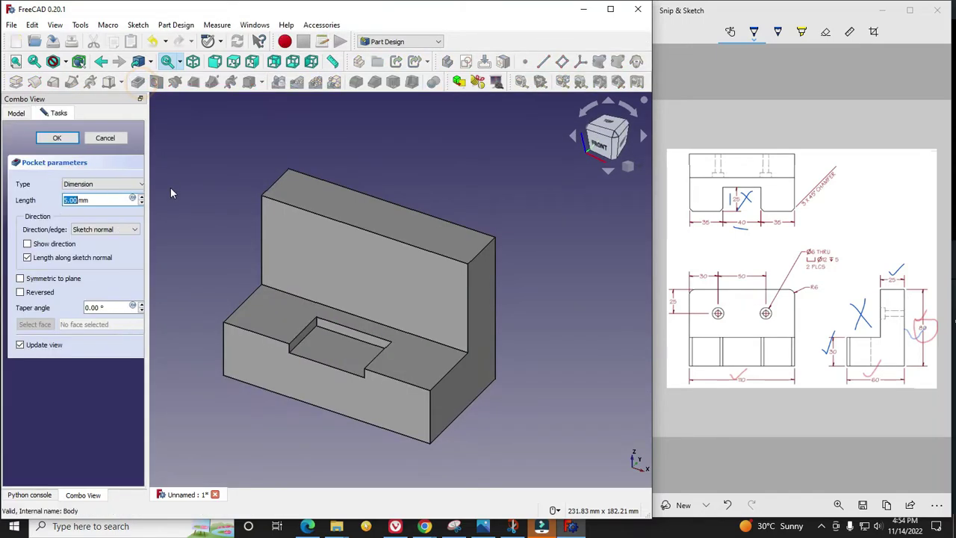
pyautogui.click(82, 184)
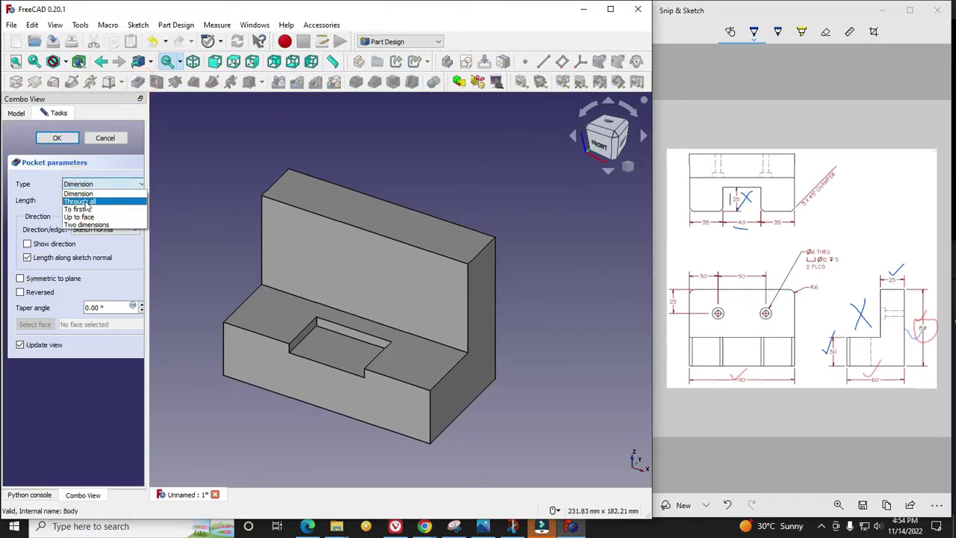
pyautogui.click(80, 201)
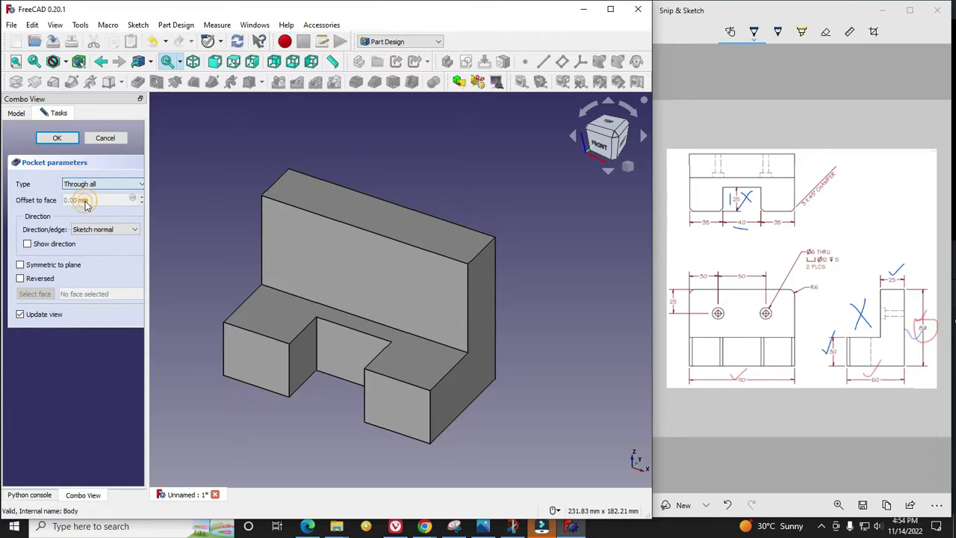
pyautogui.click(58, 140)
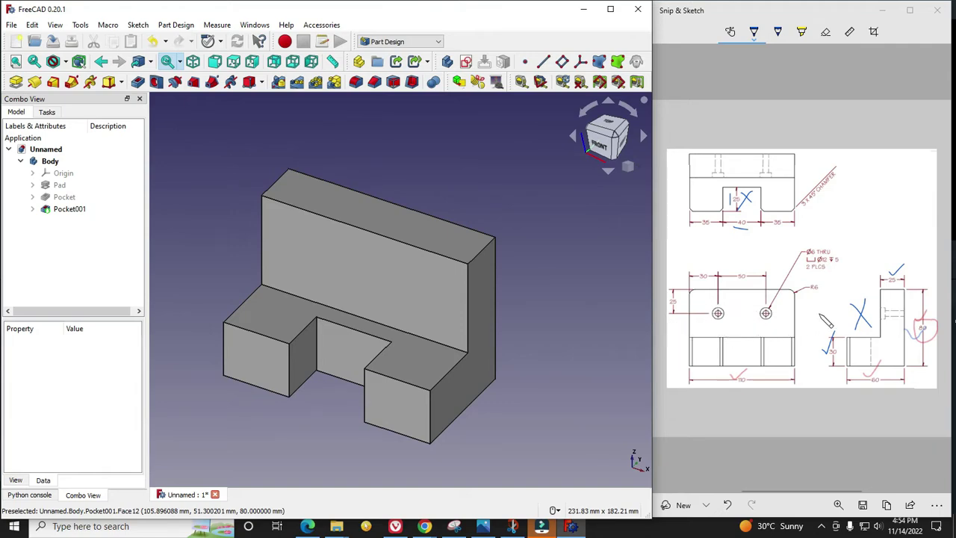
# Step: Sketch on the back wall's front face and draw two circles for the holes
pyautogui.click(345, 271)
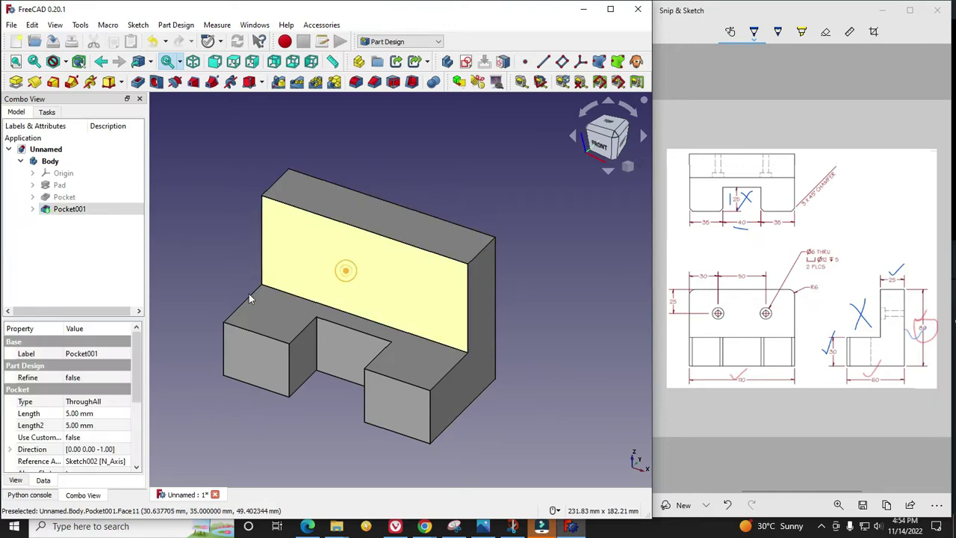
pyautogui.click(466, 61)
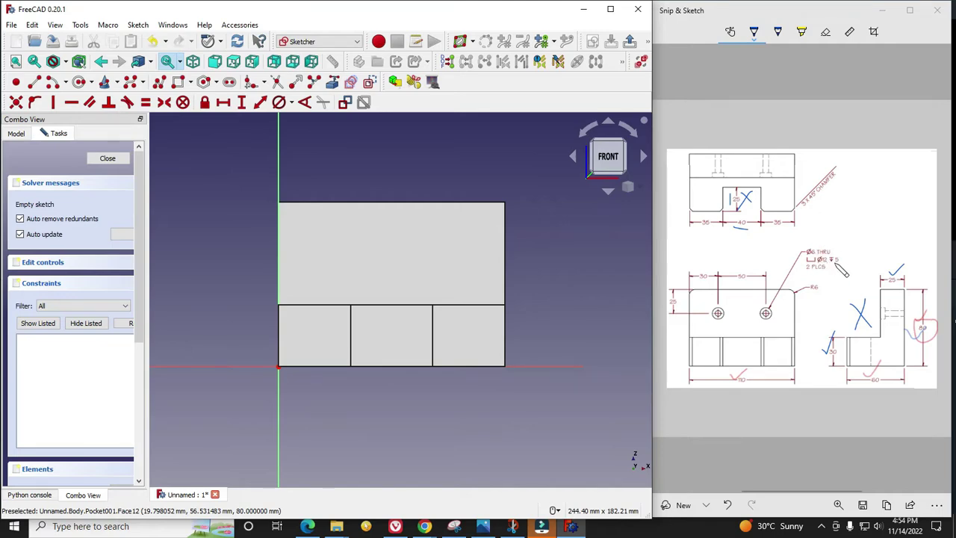
pyautogui.click(79, 81)
pyautogui.scroll(-4, 336, 229)
pyautogui.scroll(6, 333, 226)
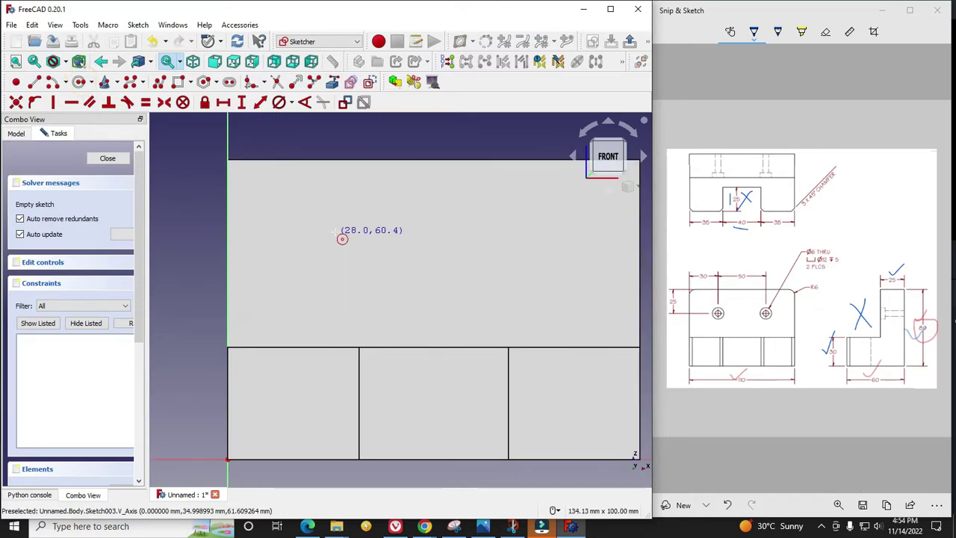
pyautogui.click(338, 224)
pyautogui.click(344, 228)
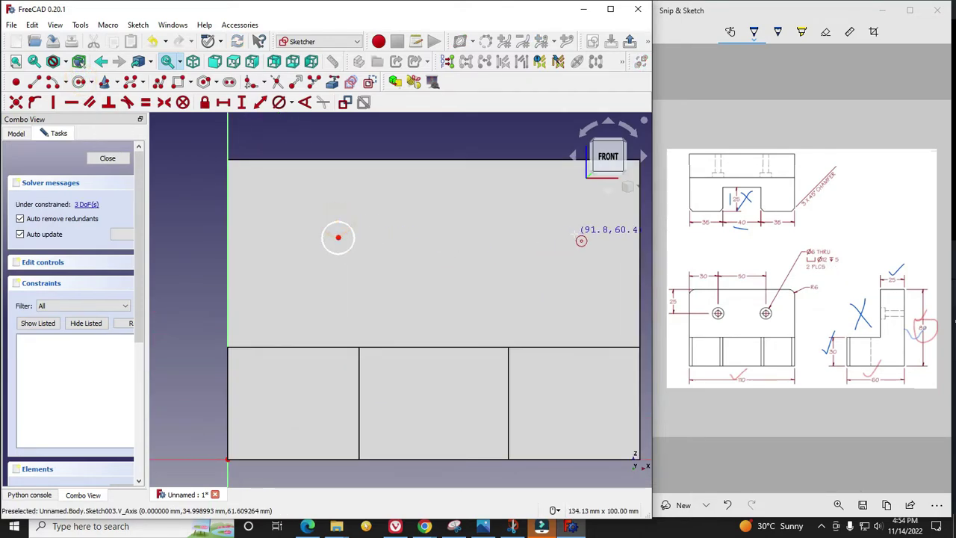
pyautogui.click(575, 237)
pyautogui.click(586, 224)
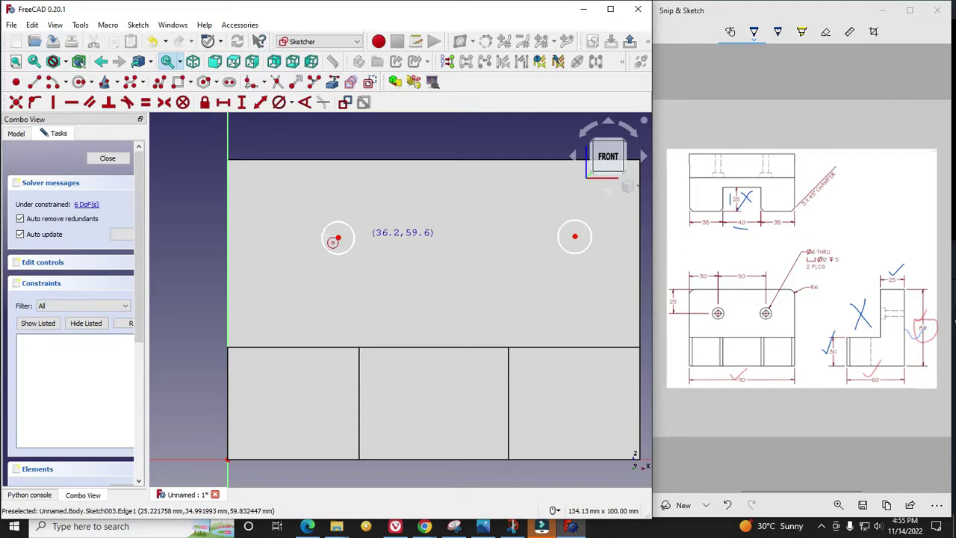
# Step: Give the first circle a 6 mm diameter and make both circles equal
pyautogui.click(341, 222)
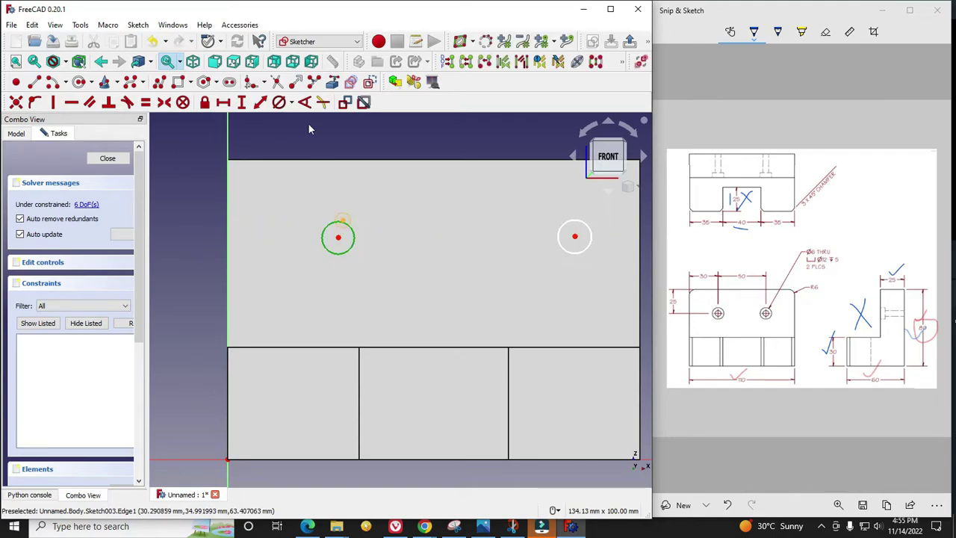
pyautogui.click(293, 105)
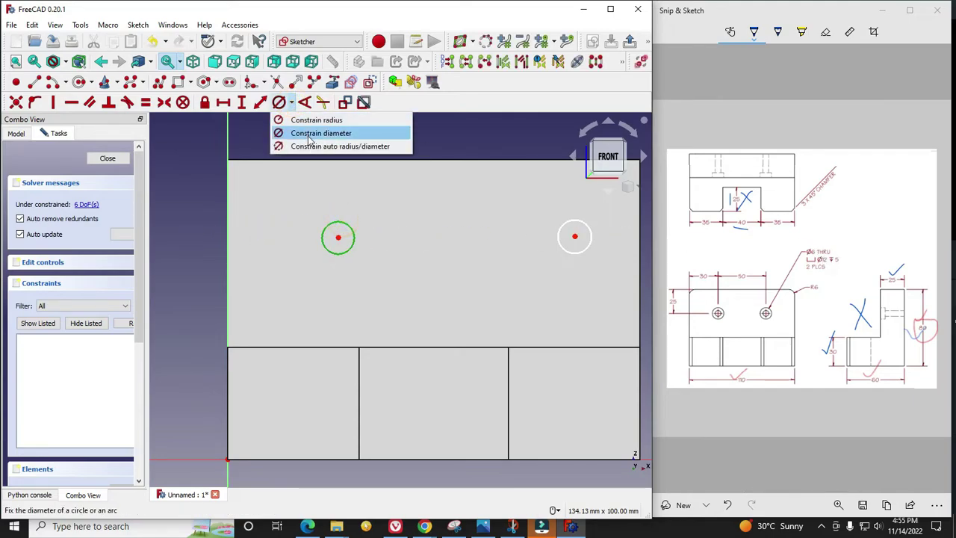
pyautogui.click(321, 132)
pyautogui.write('6')
pyautogui.press('Return')
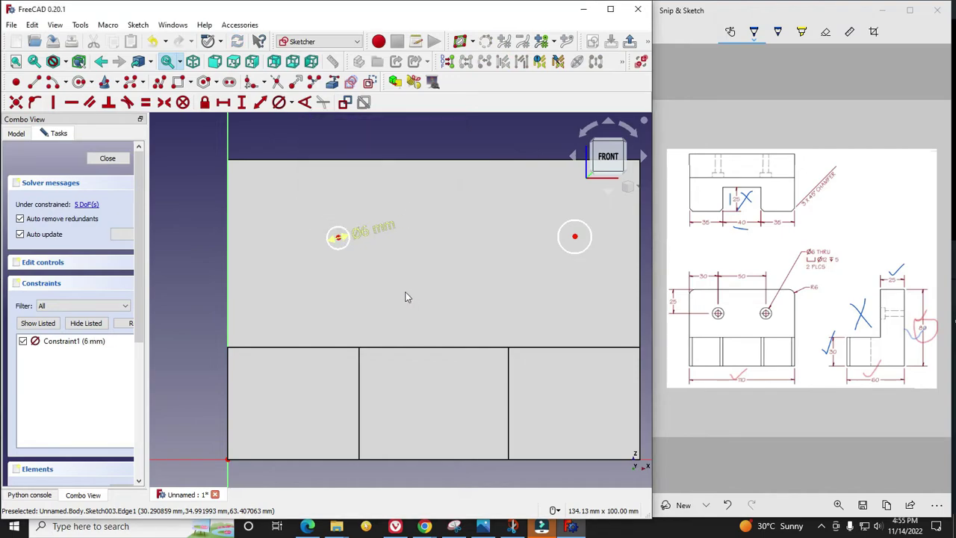
pyautogui.click(342, 234)
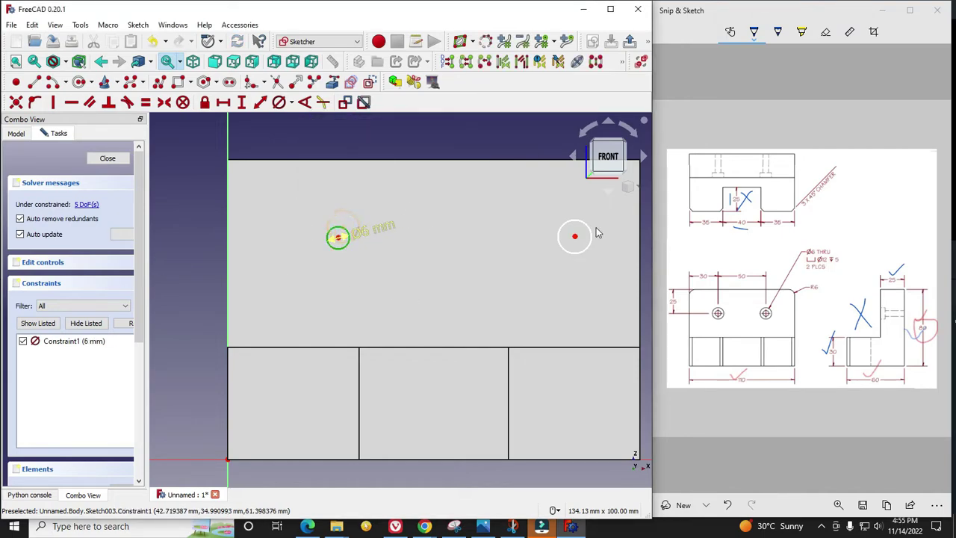
pyautogui.click(590, 233)
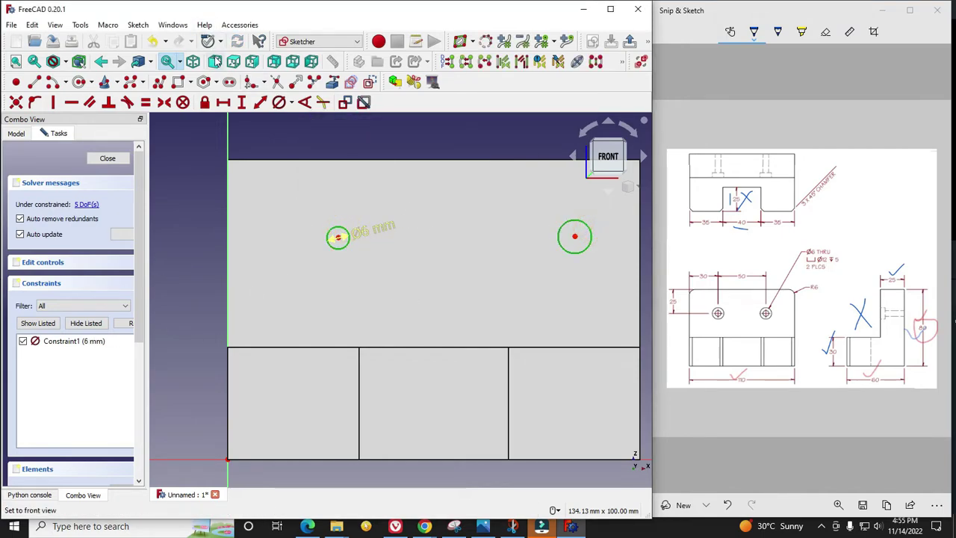
pyautogui.click(148, 103)
pyautogui.scroll(2, 459, 236)
pyautogui.scroll(-2, 326, 291)
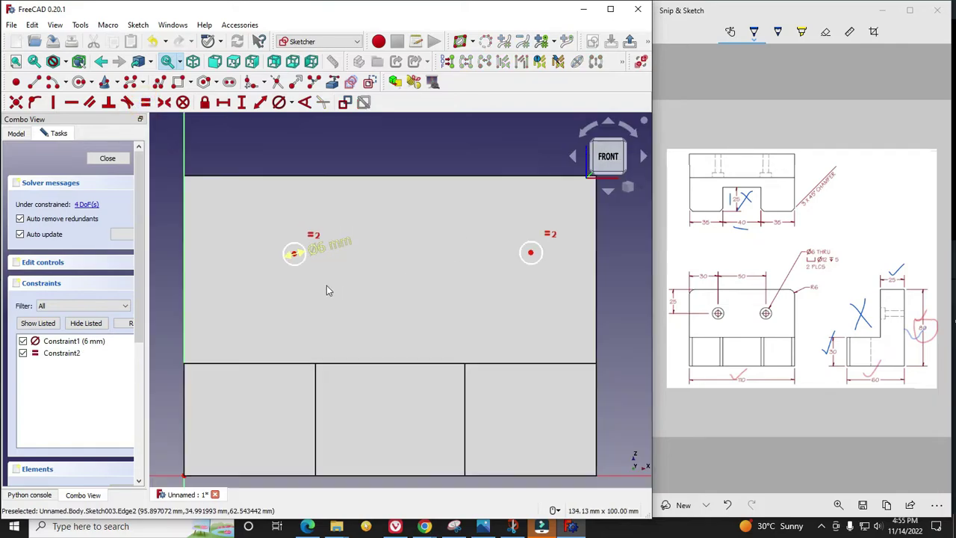
pyautogui.scroll(-2, 260, 268)
pyautogui.scroll(2, 249, 247)
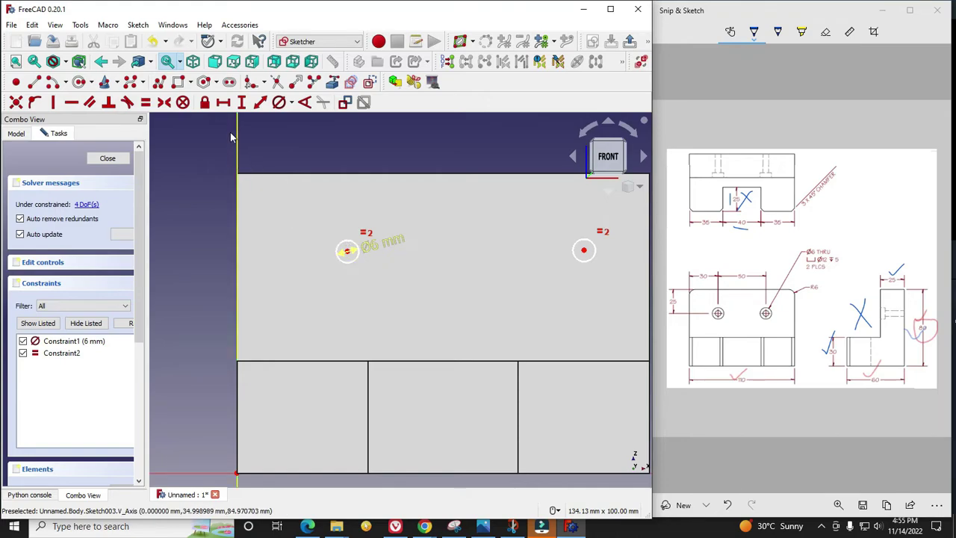
# Step: Reference the part's top and left edges, then place the left centre 25 mm below the top
pyautogui.click(332, 81)
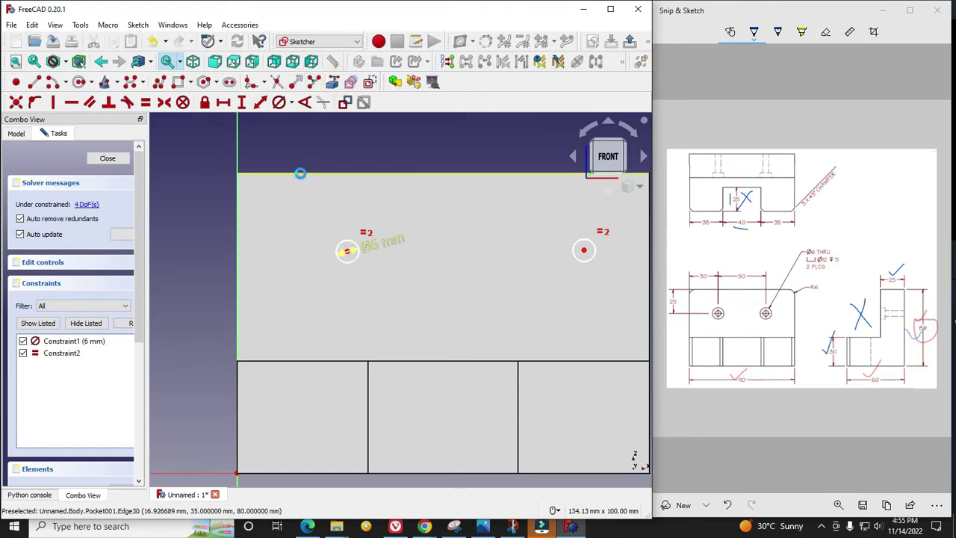
pyautogui.click(296, 174)
pyautogui.click(237, 218)
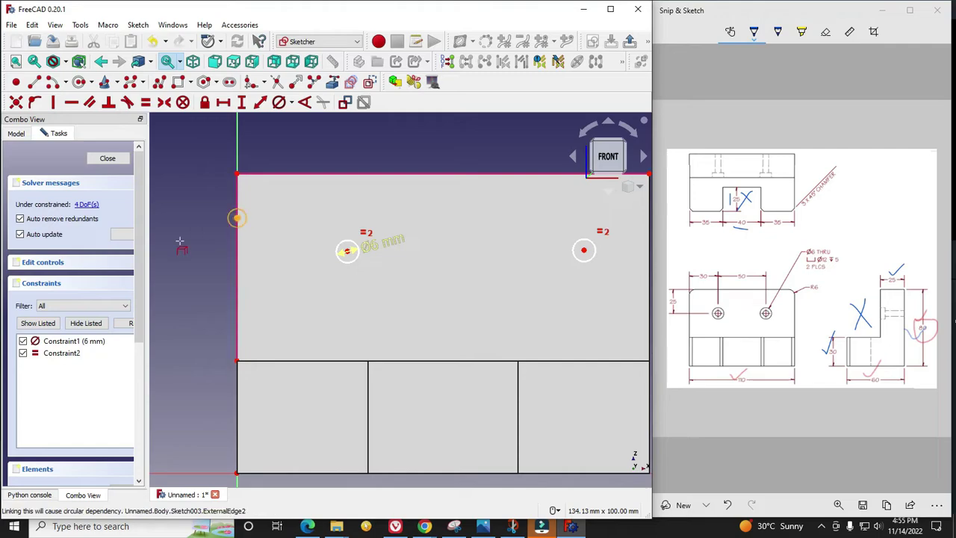
pyautogui.click(348, 254)
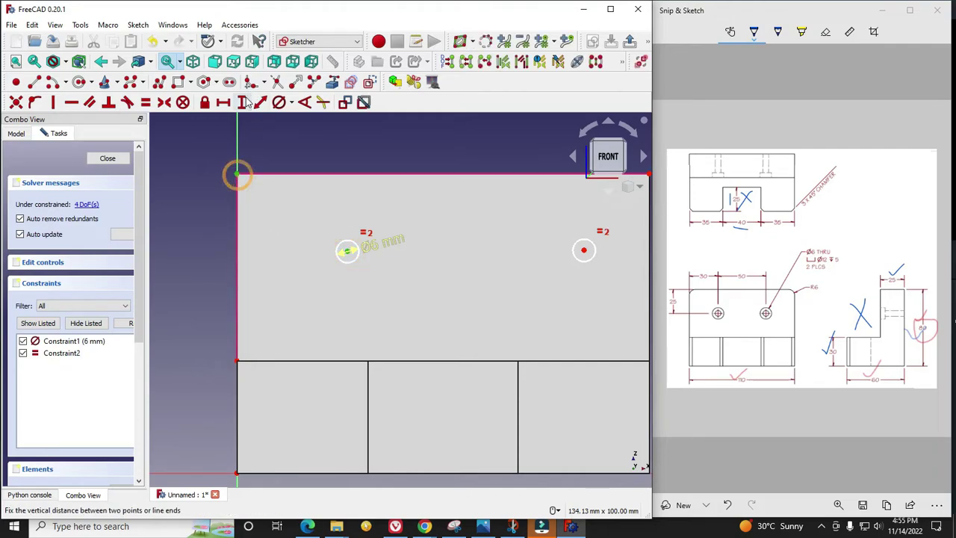
pyautogui.click(241, 102)
pyautogui.write('25')
pyautogui.press('Return')
# Step: Set the left circle centre 30 mm from the left edge and move that label above the part
pyautogui.click(299, 154)
pyautogui.click(237, 173)
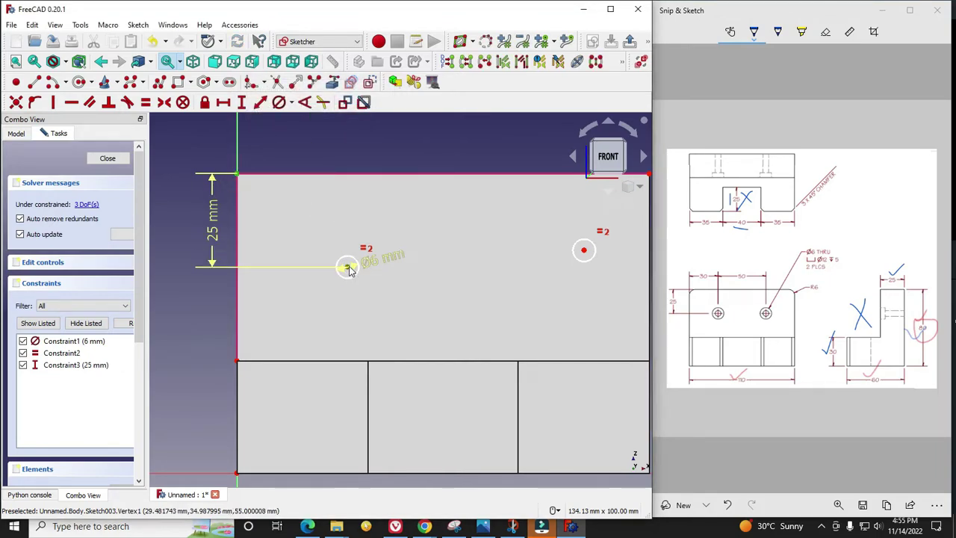
pyautogui.click(223, 103)
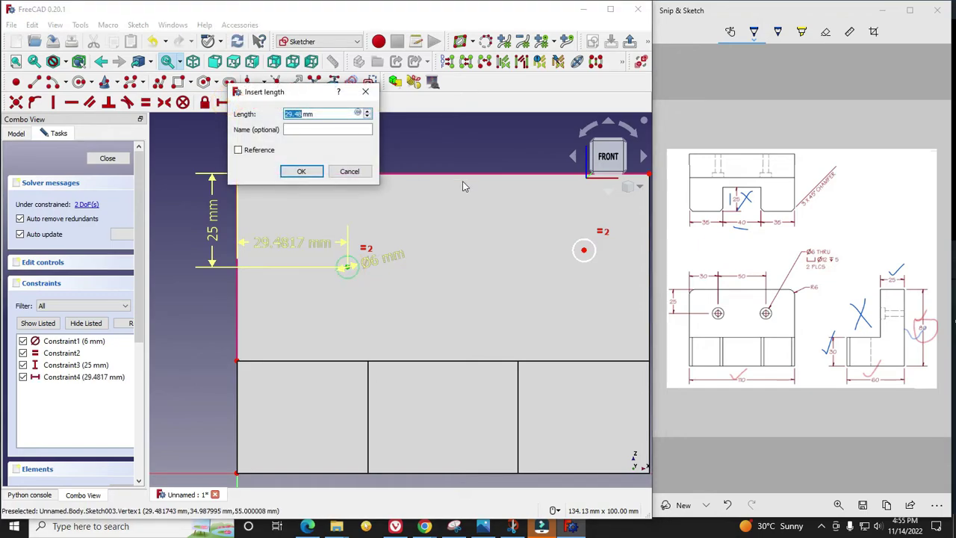
pyautogui.write('30')
pyautogui.press('Return')
pyautogui.scroll(-5, 351, 284)
pyautogui.scroll(2, 338, 273)
pyautogui.moveTo(337, 266); pyautogui.dragTo(345, 198)
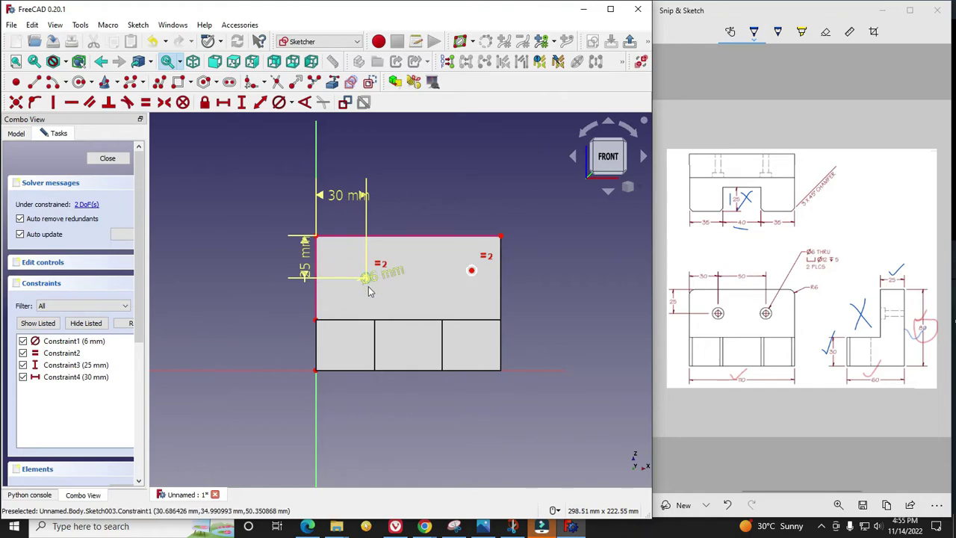
pyautogui.scroll(4, 367, 283)
pyautogui.scroll(-2, 322, 288)
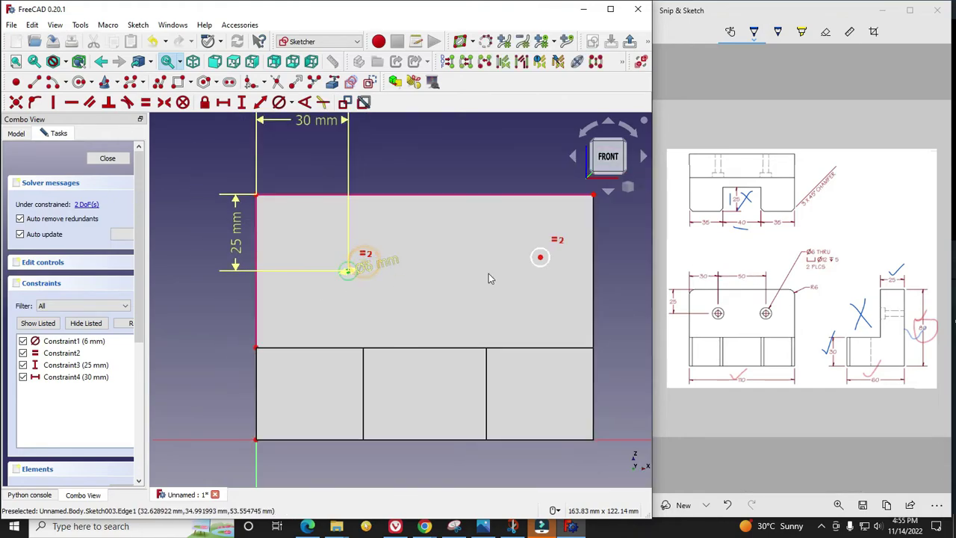
# Step: Space the two circle centres 50 mm apart horizontally
pyautogui.click(541, 257)
pyautogui.scroll(-2, 540, 257)
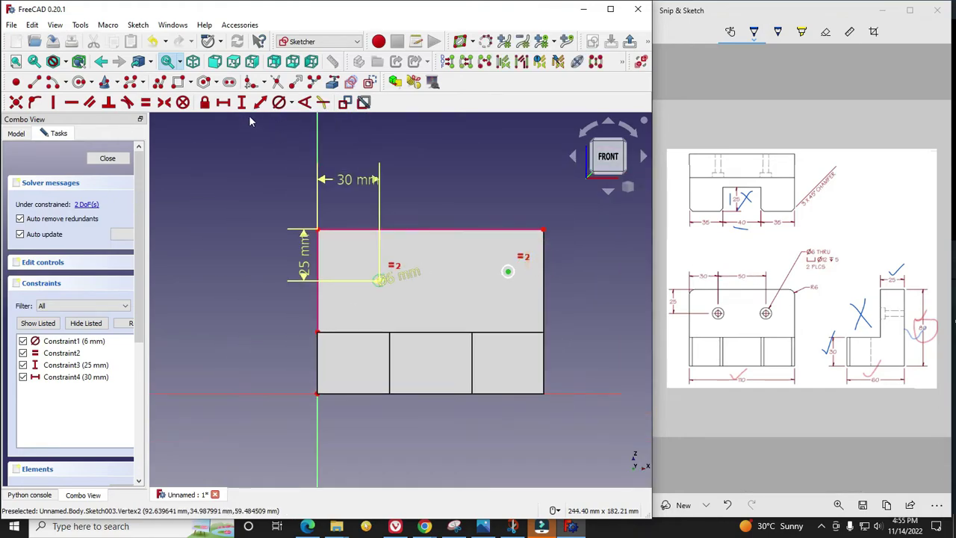
pyautogui.click(222, 102)
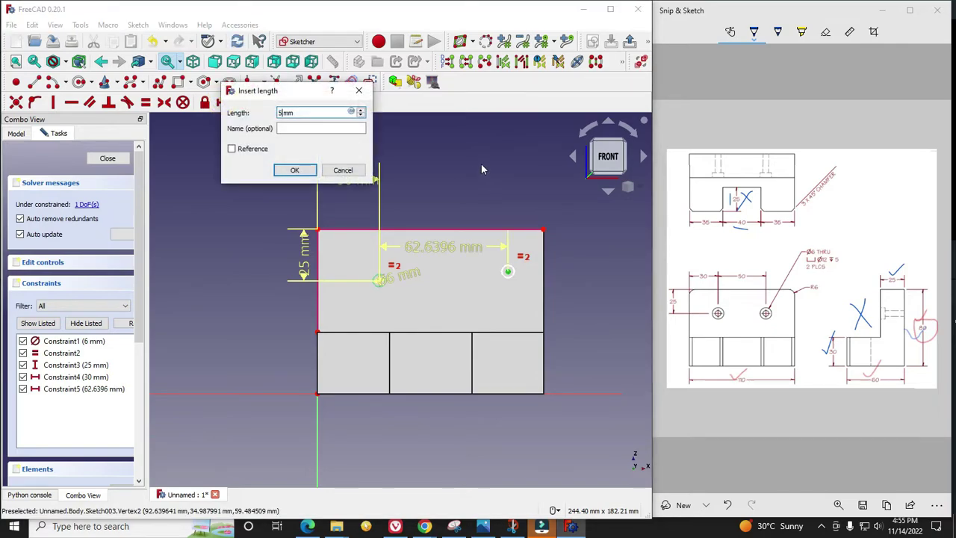
pyautogui.write('50')
pyautogui.press('Return')
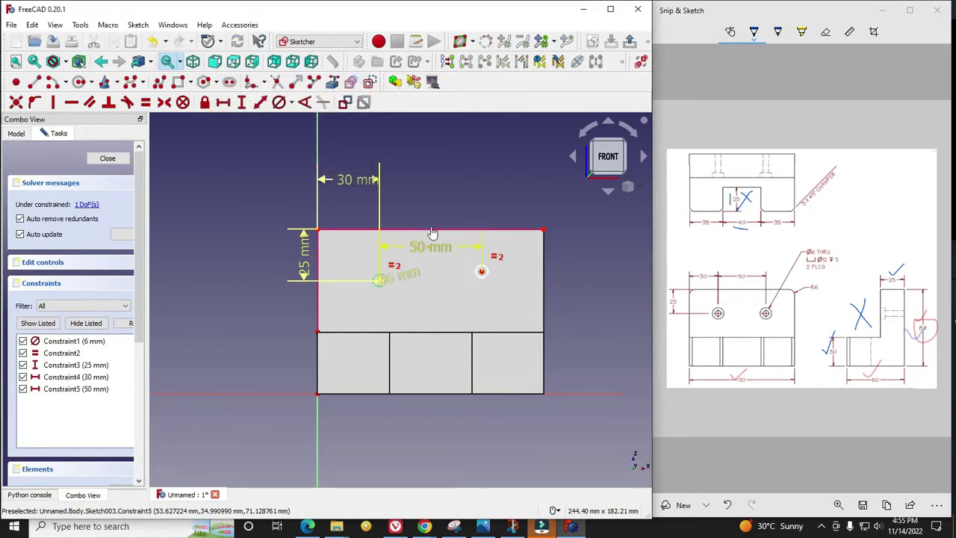
# Step: Constrain the two circle centres to be level, then view the part isometrically
pyautogui.scroll(3, 379, 279)
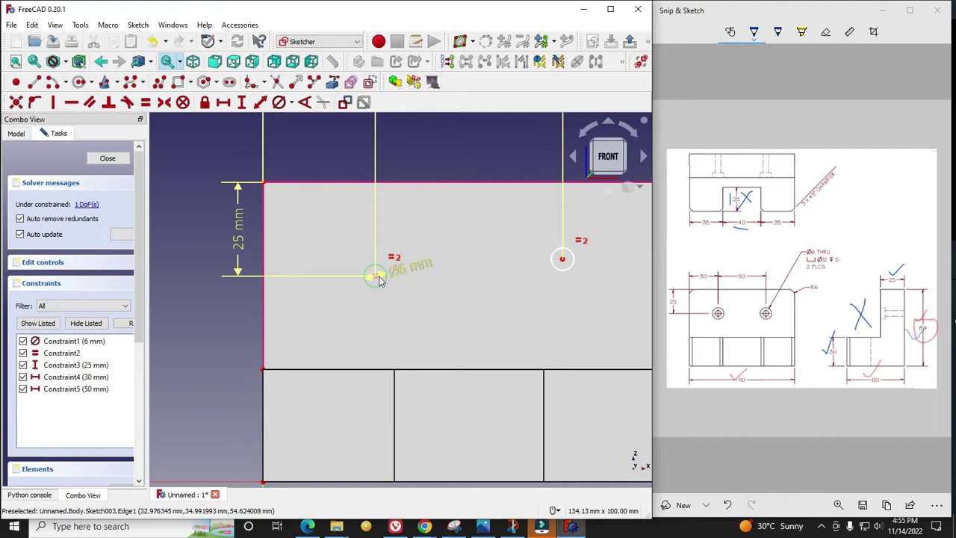
pyautogui.click(379, 278)
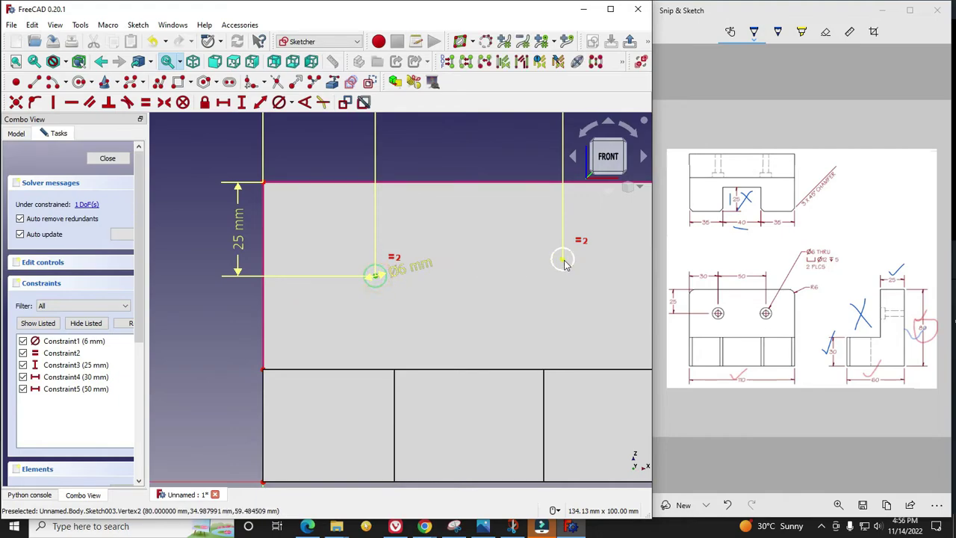
pyautogui.click(563, 260)
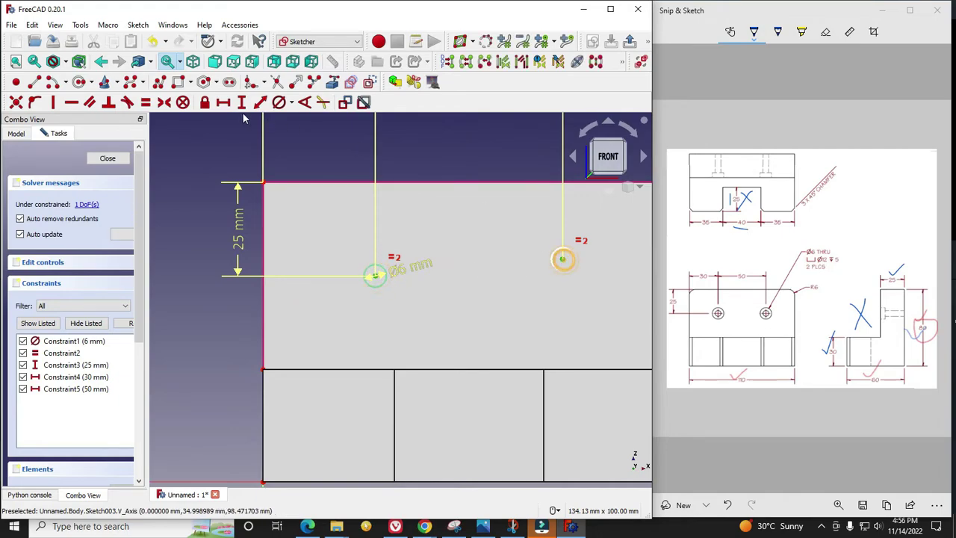
pyautogui.click(71, 103)
pyautogui.scroll(-1, 418, 262)
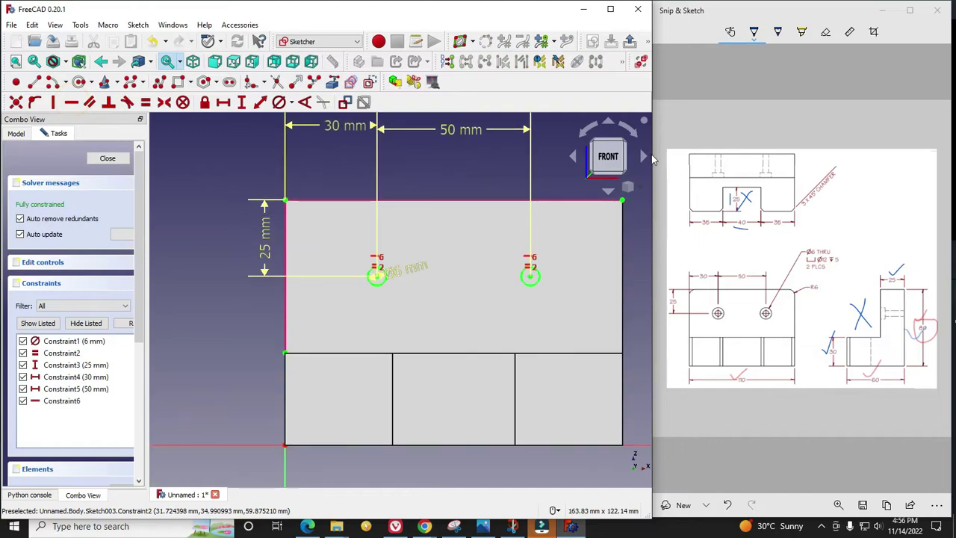
pyautogui.click(628, 187)
pyautogui.click(676, 218)
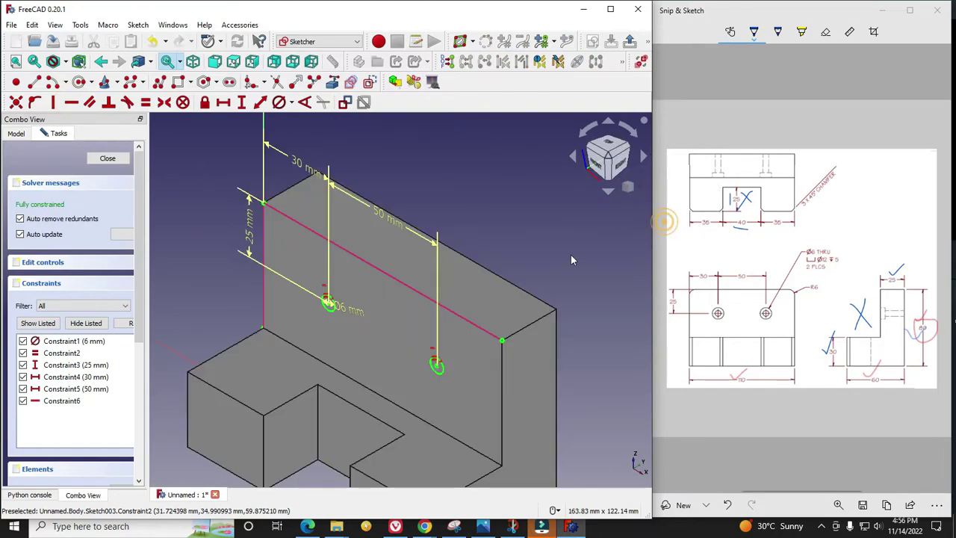
pyautogui.scroll(-2, 486, 254)
pyautogui.scroll(2, 385, 265)
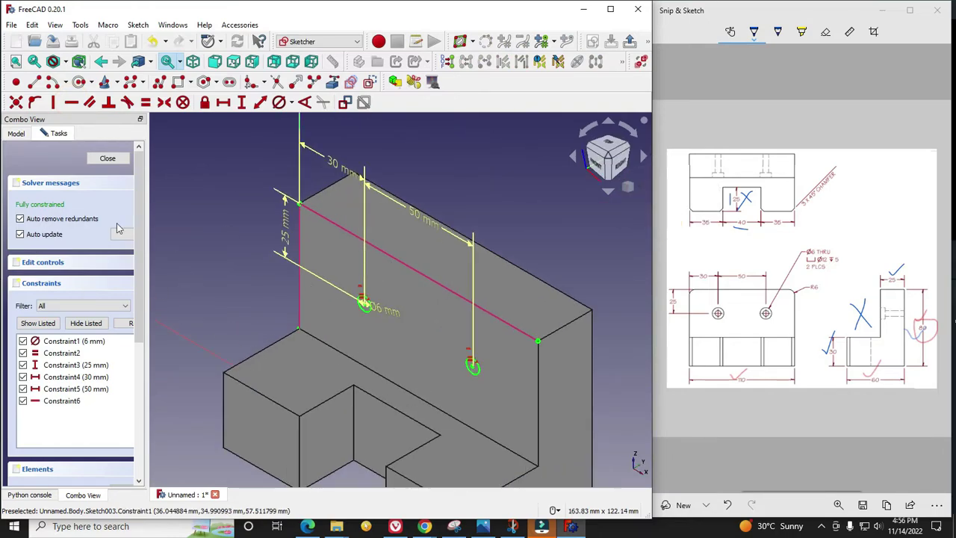
# Step: Close the hole sketch, start a Hole feature, and tick the Ø6 THRU note on the drawing
pyautogui.click(103, 158)
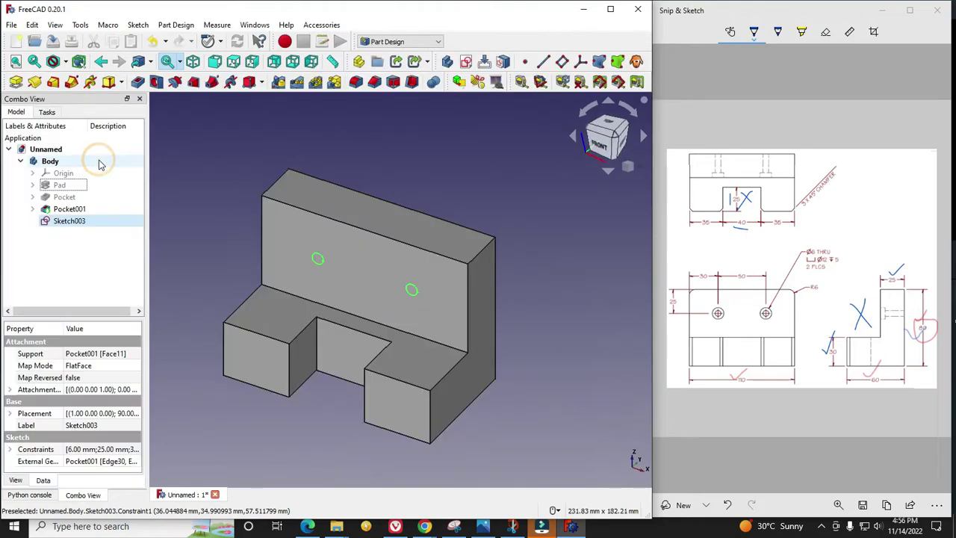
pyautogui.click(157, 83)
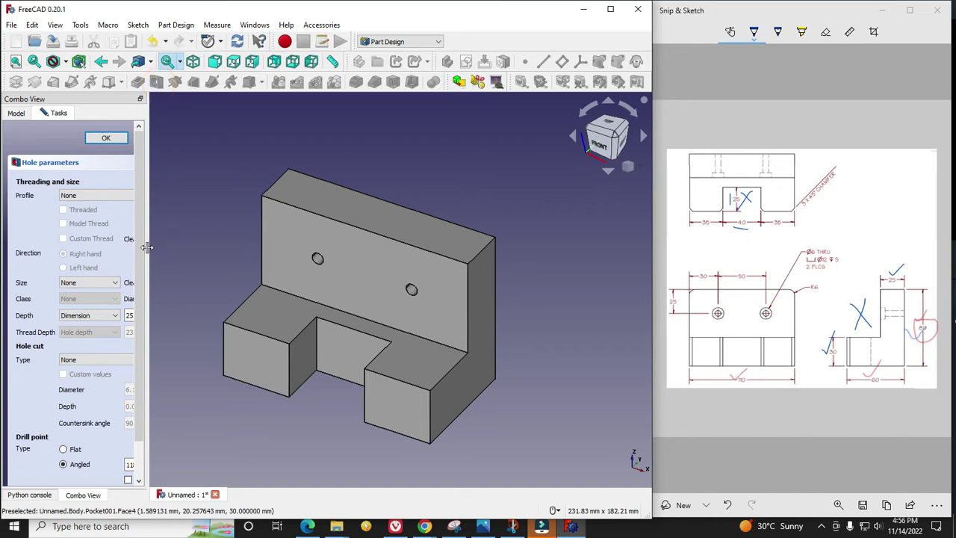
pyautogui.moveTo(149, 247); pyautogui.dragTo(261, 235)
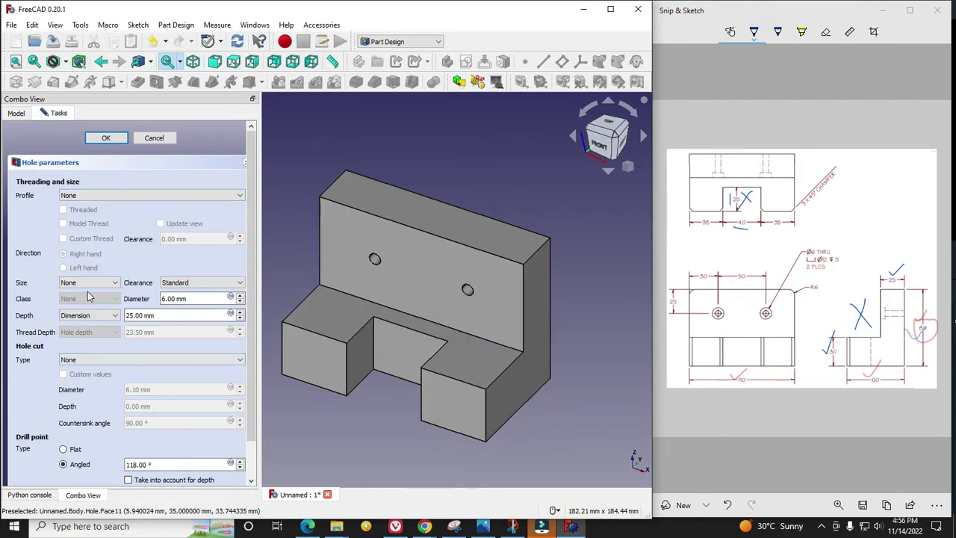
pyautogui.click(815, 252)
pyautogui.click(814, 252)
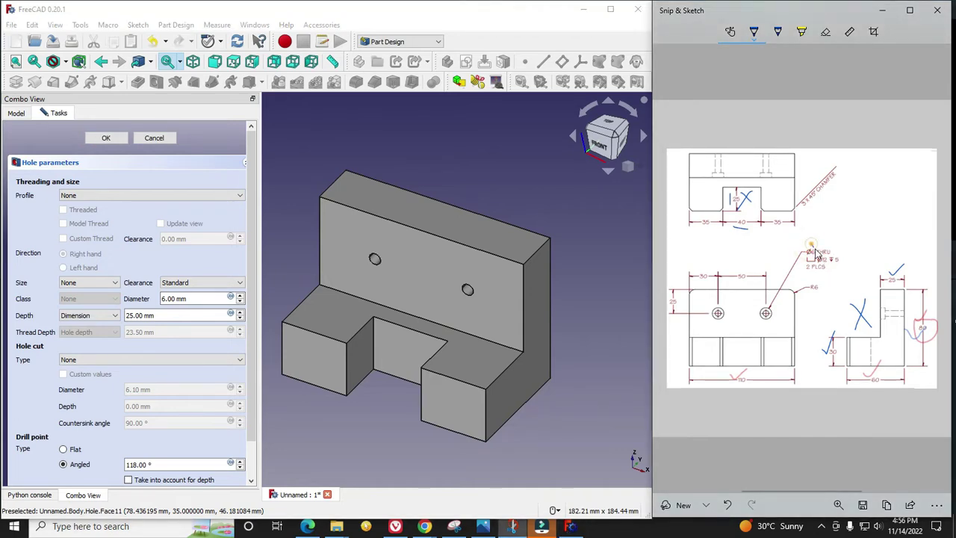
pyautogui.moveTo(817, 253); pyautogui.dragTo(827, 240)
# Step: Make the holes Through all with a Countersink hole cut
pyautogui.click(83, 316)
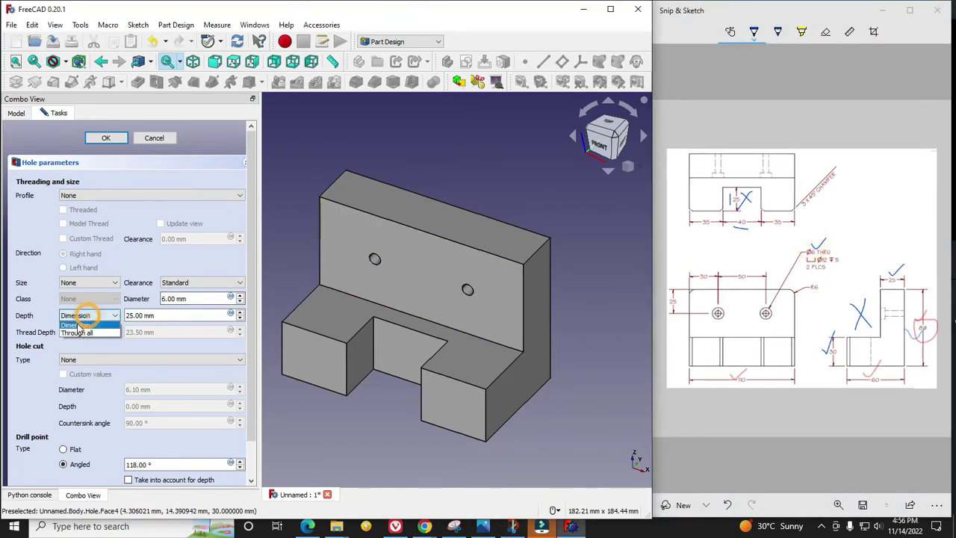
pyautogui.click(77, 333)
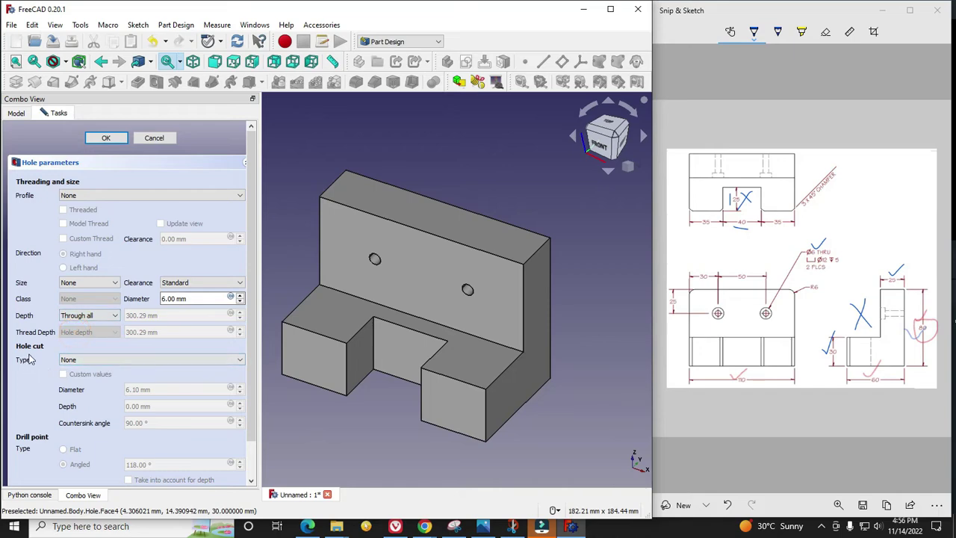
pyautogui.click(91, 362)
pyautogui.click(80, 385)
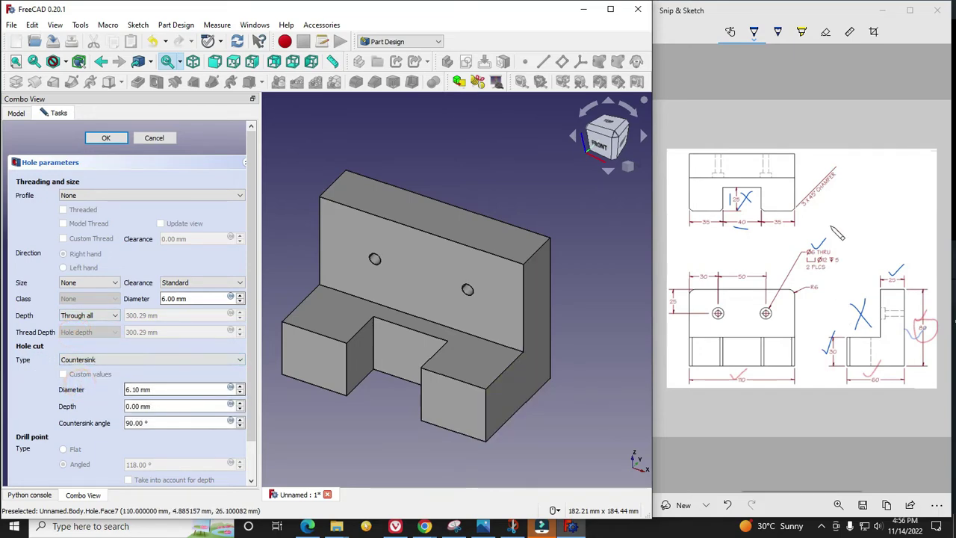
# Step: Set the countersink to 12 mm diameter and 5 mm depth, then inspect the holes
pyautogui.tripleClick(160, 389)
pyautogui.write('12')
pyautogui.click(159, 405)
pyautogui.tripleClick(157, 406)
pyautogui.write('5')
pyautogui.click(139, 389)
pyautogui.tripleClick(138, 389)
pyautogui.write('12')
pyautogui.click(290, 278)
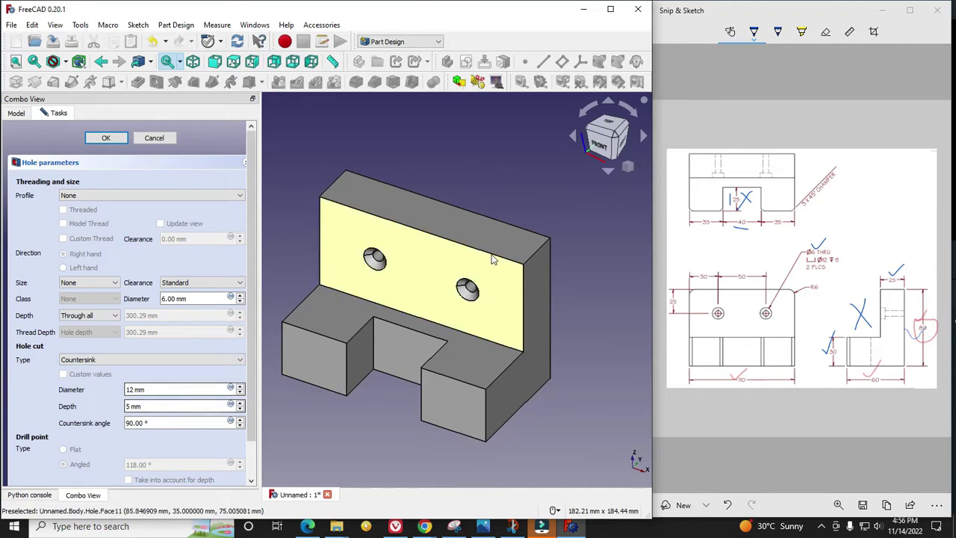
pyautogui.scroll(2, 511, 252)
pyautogui.moveTo(448, 291); pyautogui.dragTo(419, 310, button='middle')
pyautogui.scroll(-2, 472, 301)
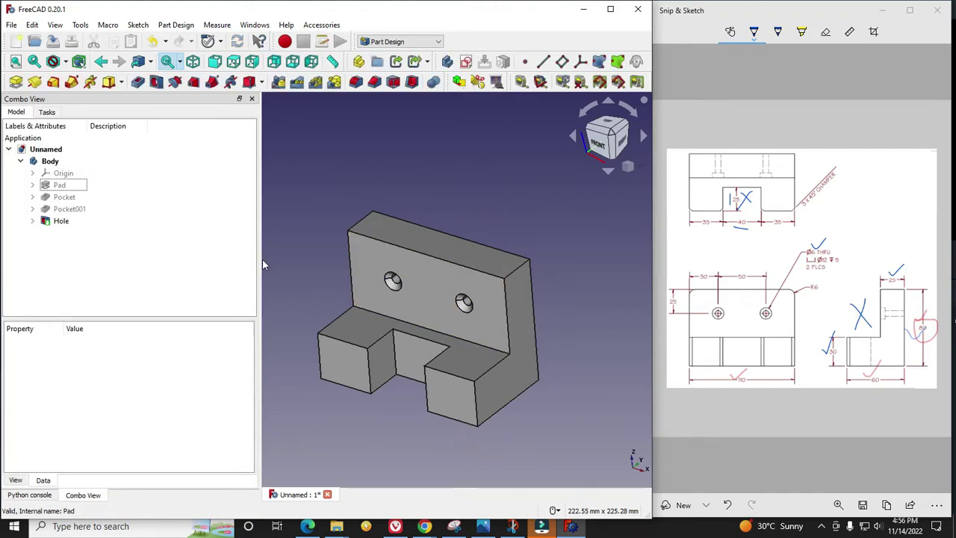
# Step: Tick the chamfer note on the drawing and select the four vertical edges of the lower blocks
pyautogui.moveTo(261, 258); pyautogui.dragTo(123, 257)
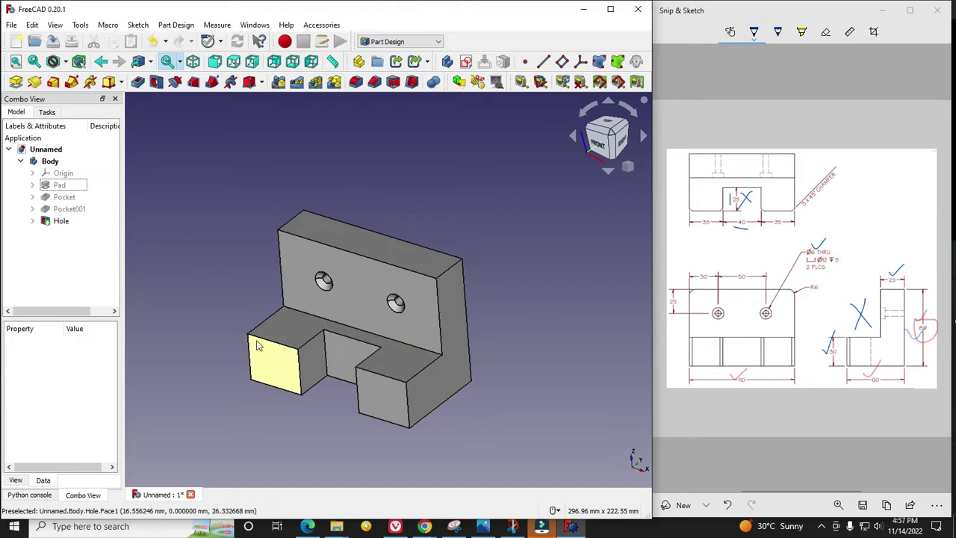
pyautogui.click(813, 210)
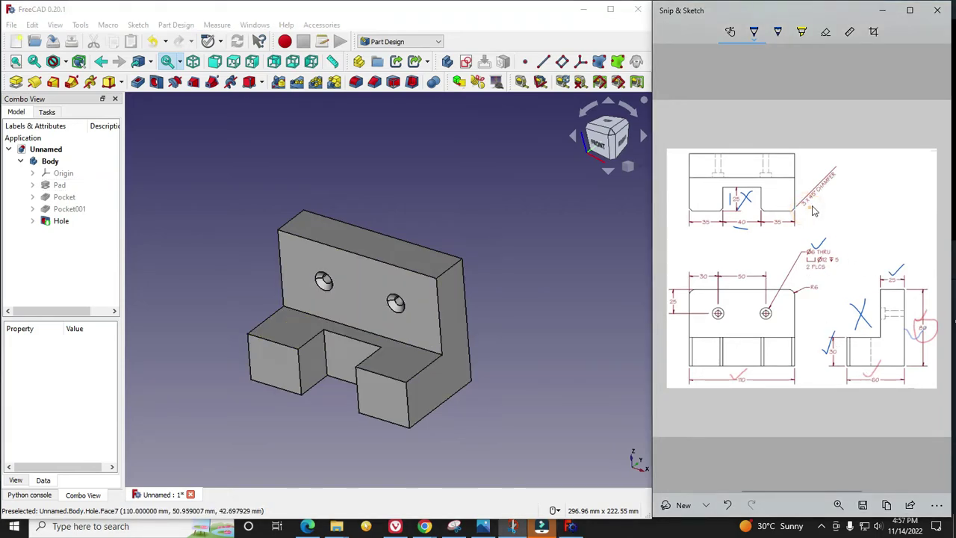
pyautogui.moveTo(814, 211); pyautogui.dragTo(829, 192)
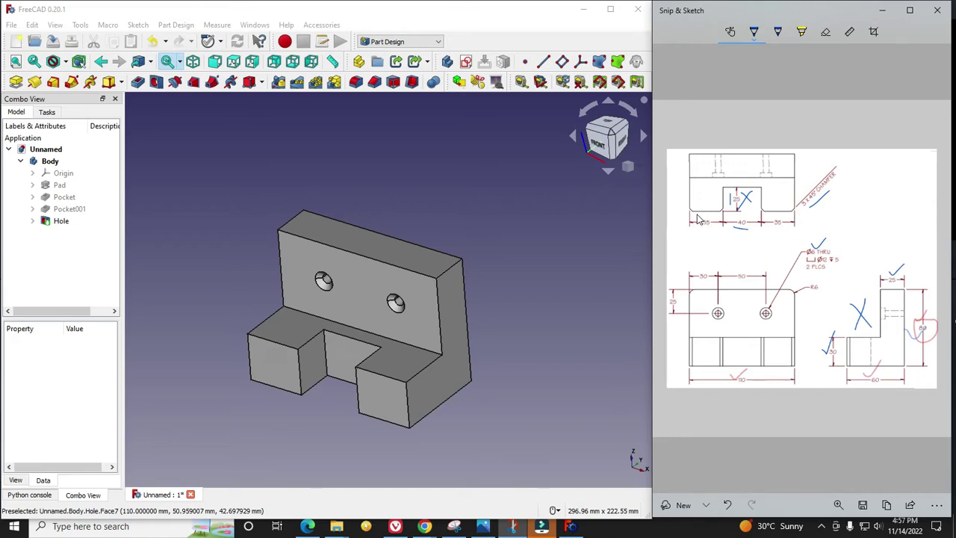
pyautogui.click(691, 209)
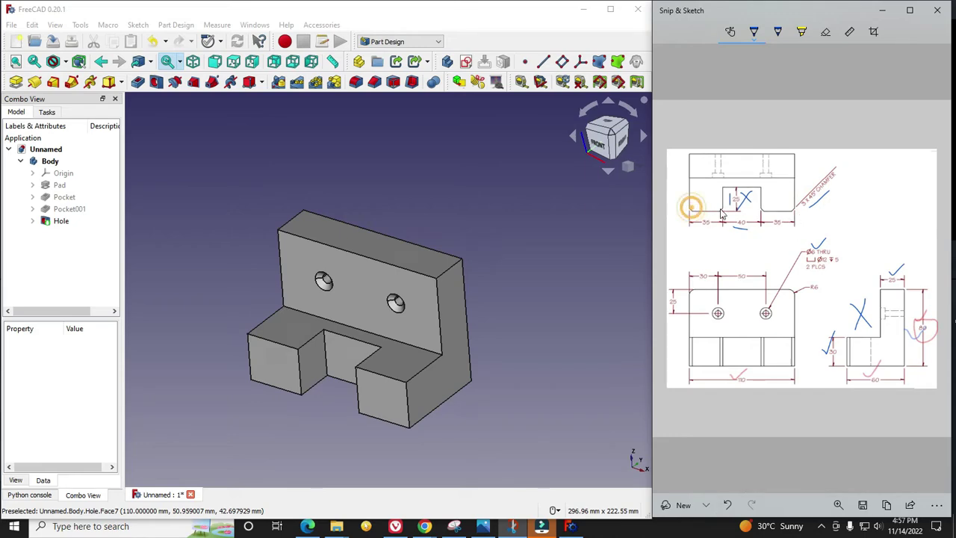
pyautogui.click(405, 393)
pyautogui.keyDown('ctrl'); pyautogui.click(356, 387); pyautogui.keyUp('ctrl')
pyautogui.keyDown('ctrl'); pyautogui.click(299, 374); pyautogui.keyUp('ctrl')
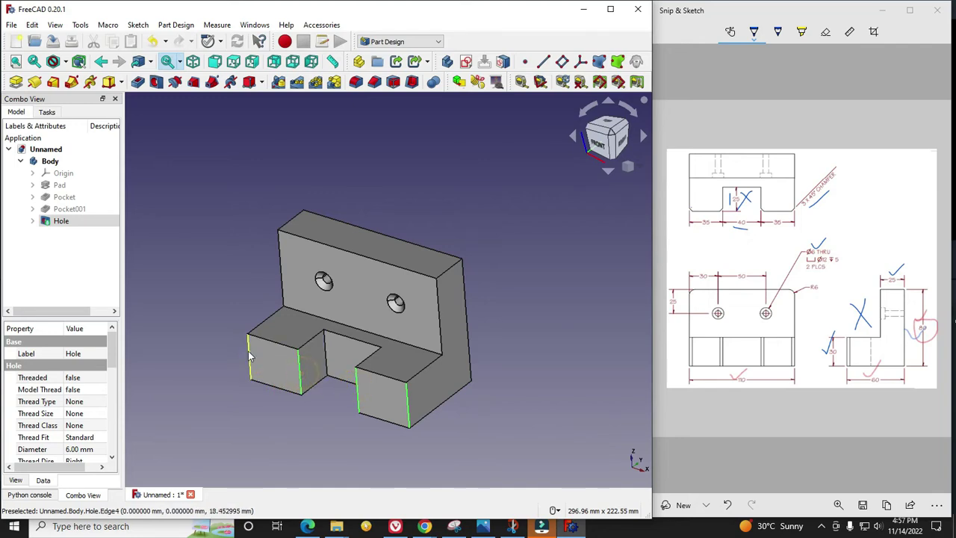
pyautogui.keyDown('ctrl'); pyautogui.click(248, 352); pyautogui.keyUp('ctrl')
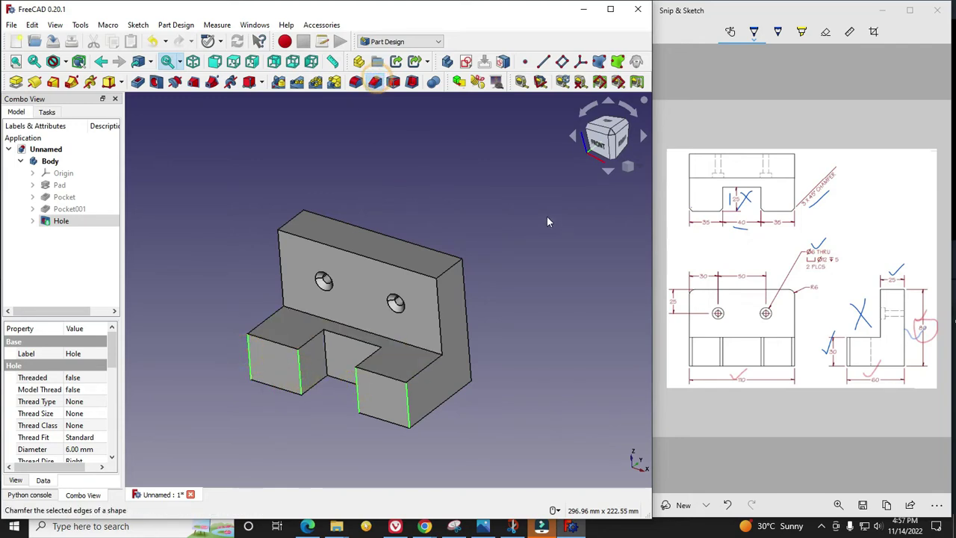
# Step: Chamfer the selected edges by 3 mm with Equal distance type
pyautogui.click(374, 81)
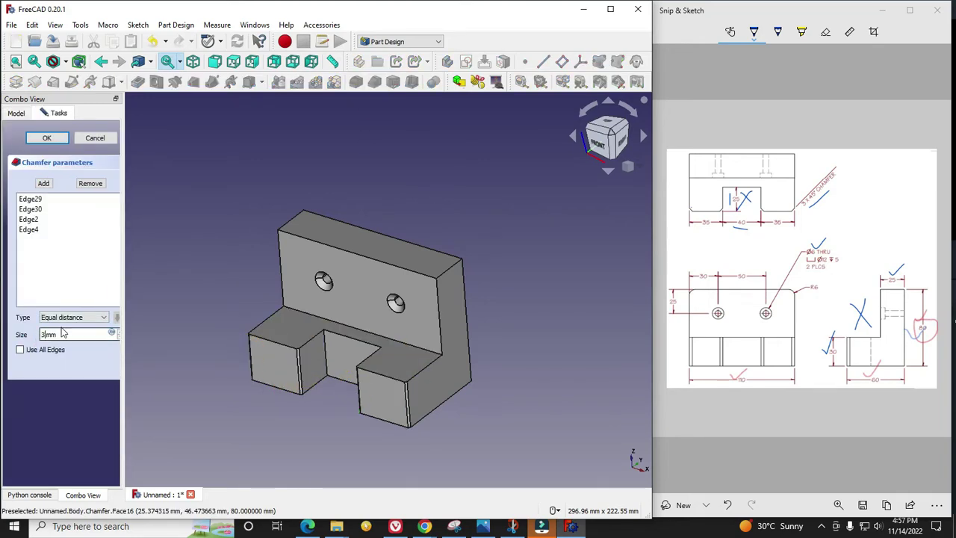
pyautogui.write('3')
pyautogui.moveTo(128, 306); pyautogui.dragTo(160, 306)
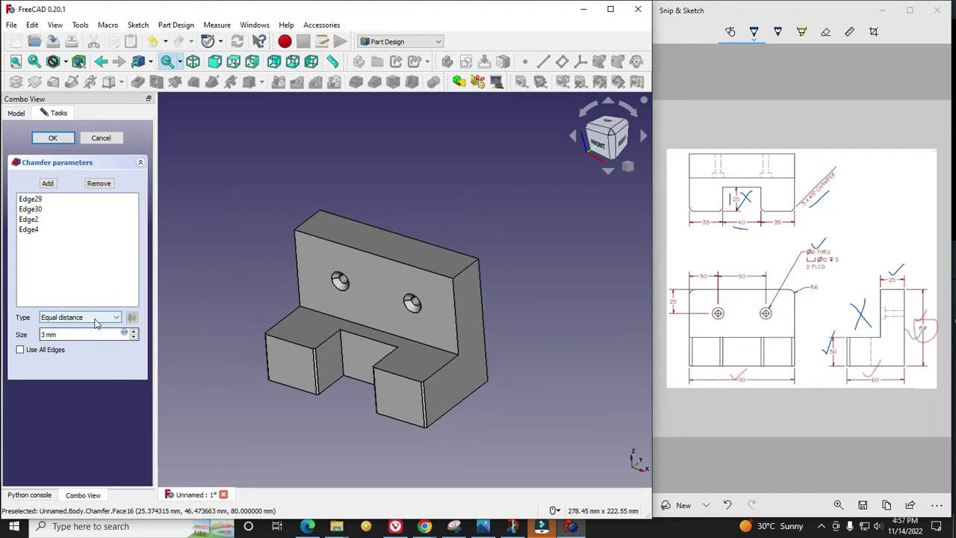
pyautogui.click(93, 321)
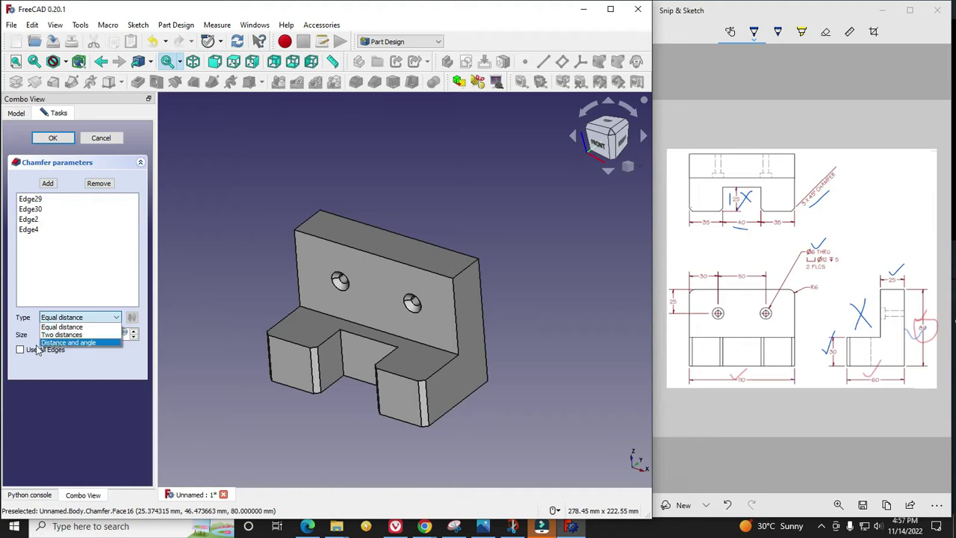
pyautogui.click(214, 286)
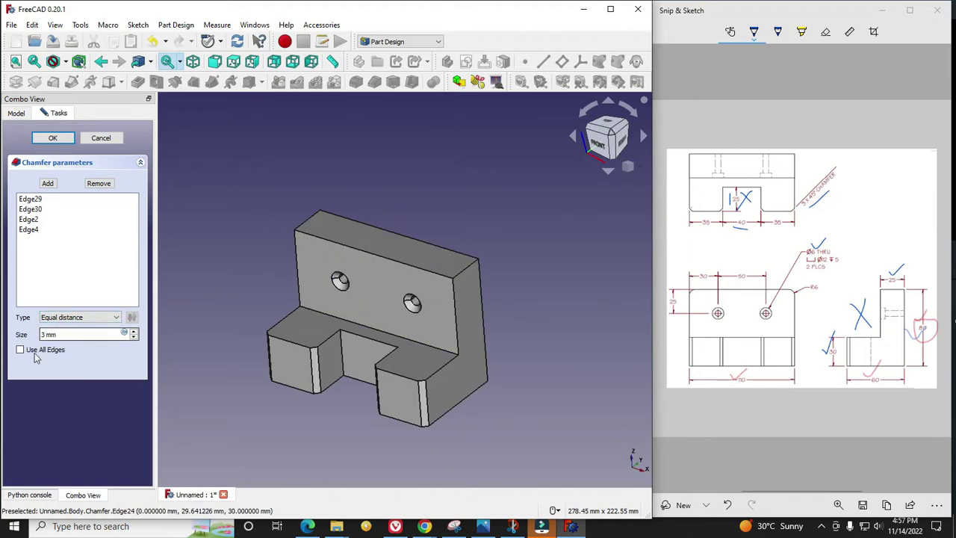
pyautogui.scroll(5, 407, 390)
pyautogui.moveTo(421, 385); pyautogui.dragTo(439, 407, button='middle')
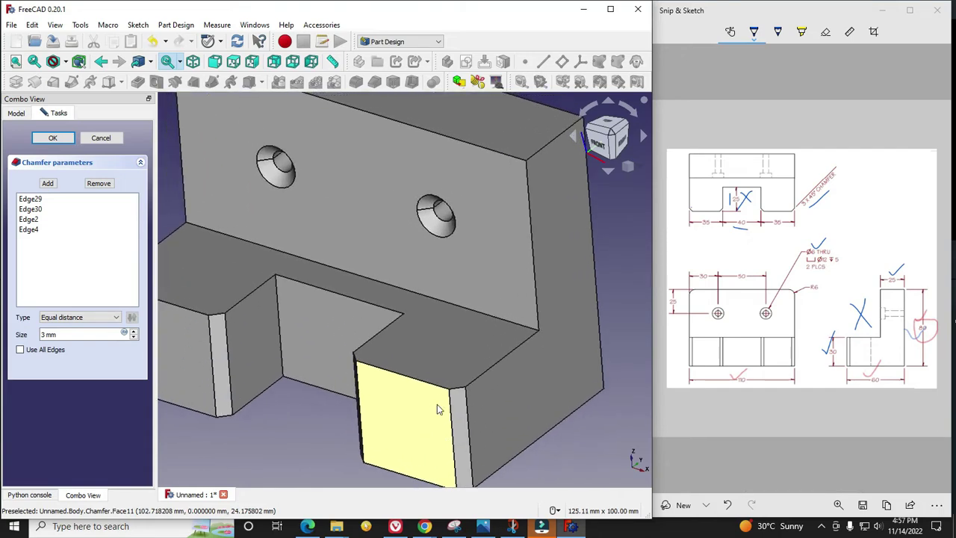
pyautogui.click(53, 138)
# Step: Tick the R6 note on the drawing and fillet the upright's two top edges with 6 mm radius
pyautogui.scroll(-4, 390, 363)
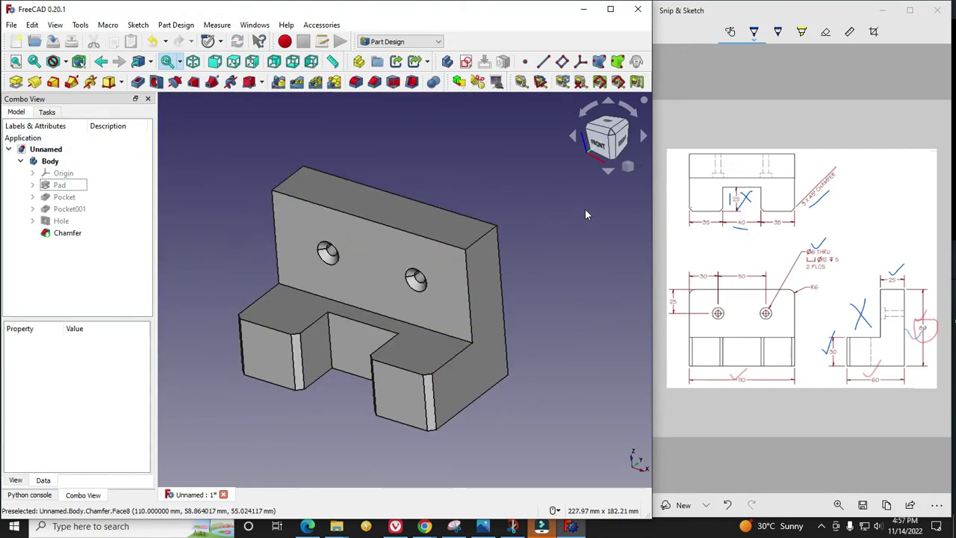
pyautogui.click(812, 292)
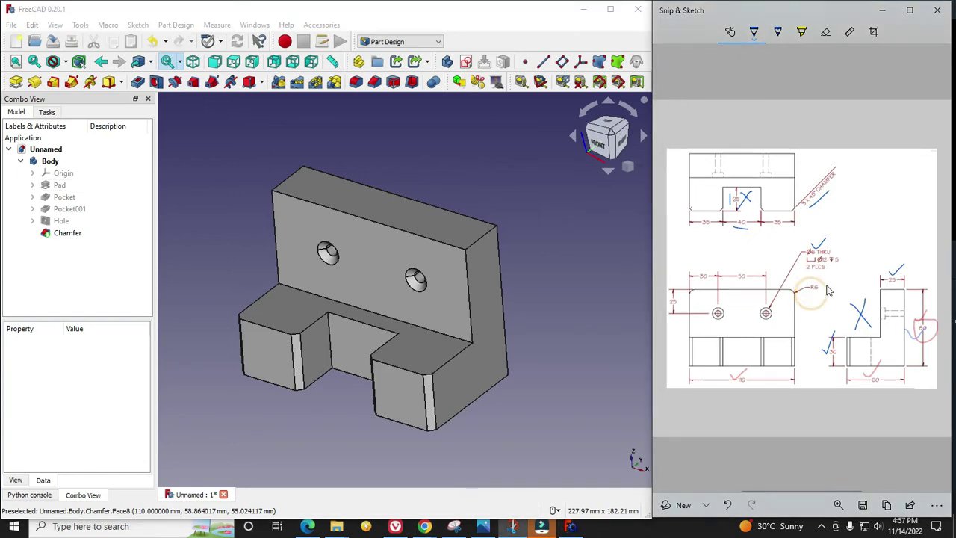
pyautogui.moveTo(805, 293); pyautogui.dragTo(834, 282)
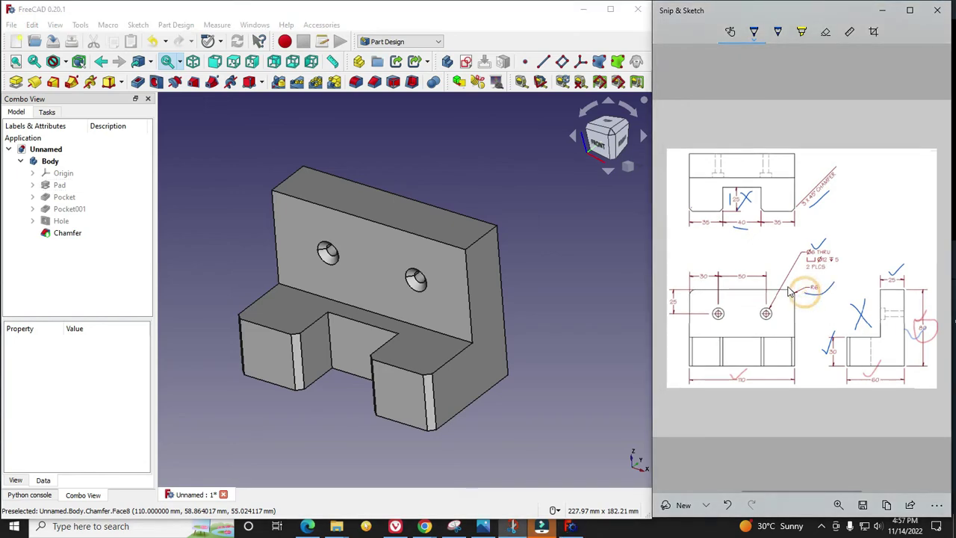
pyautogui.click(476, 230)
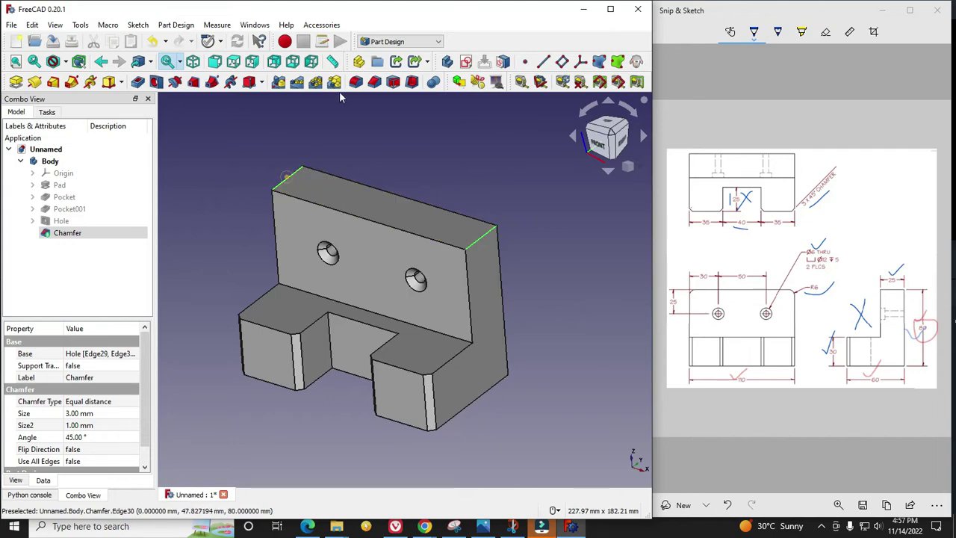
pyautogui.click(288, 179)
pyautogui.click(355, 81)
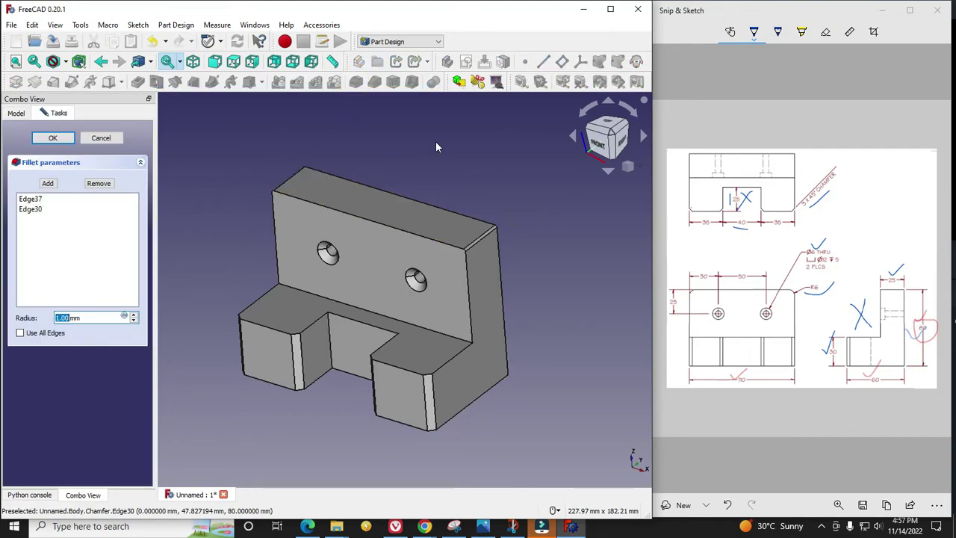
pyautogui.write('6')
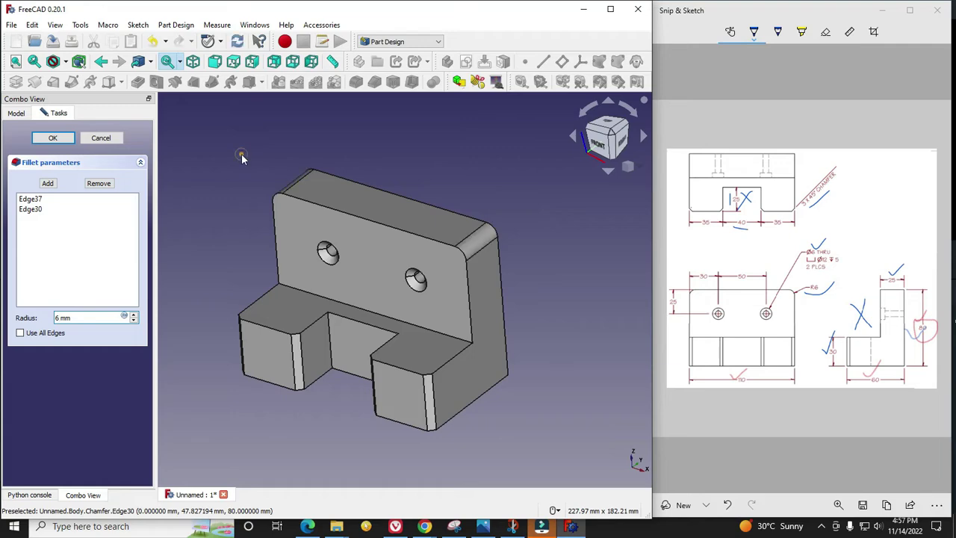
pyautogui.click(242, 159)
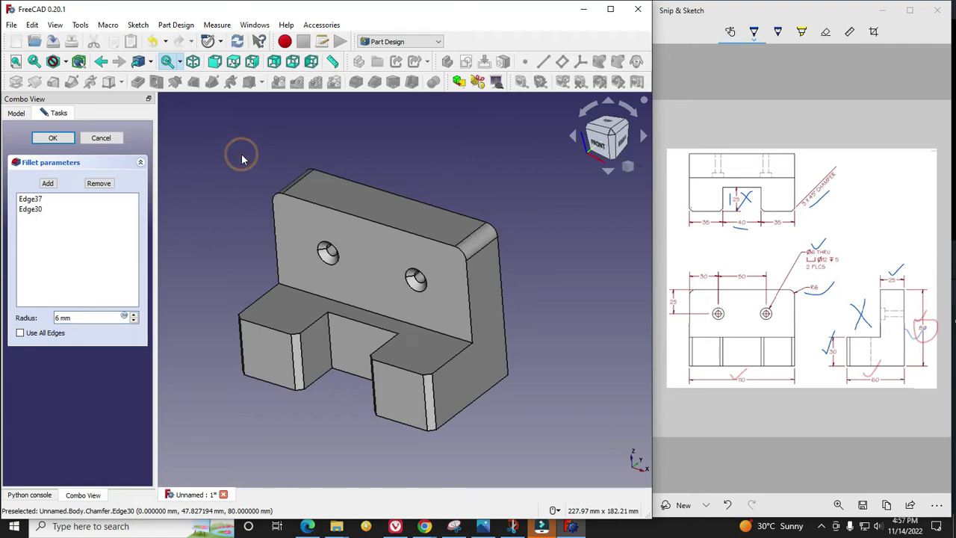
pyautogui.click(52, 137)
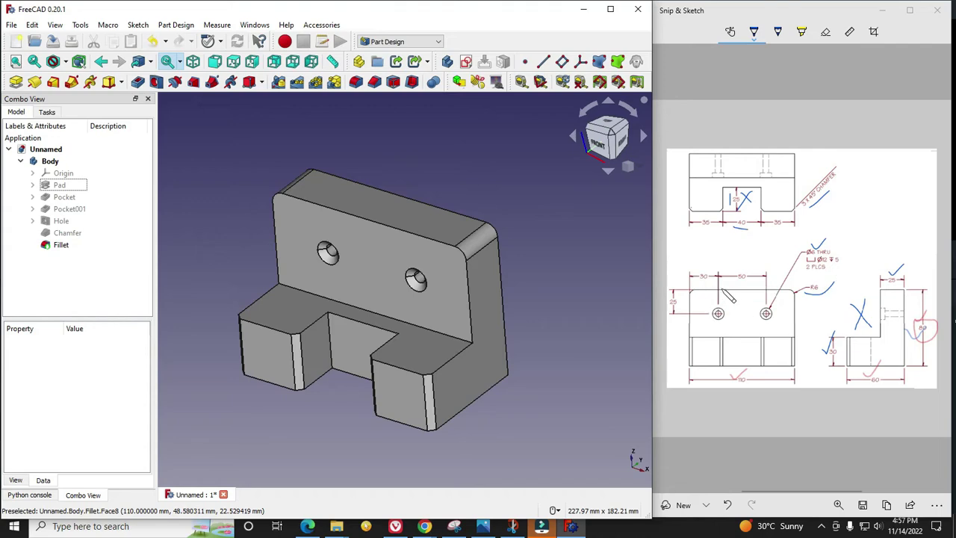
# Step: Tick off the 30 and 25 dimensions on the drawing and orbit the part toward the front
pyautogui.click(705, 281)
pyautogui.moveTo(697, 267); pyautogui.dragTo(745, 262)
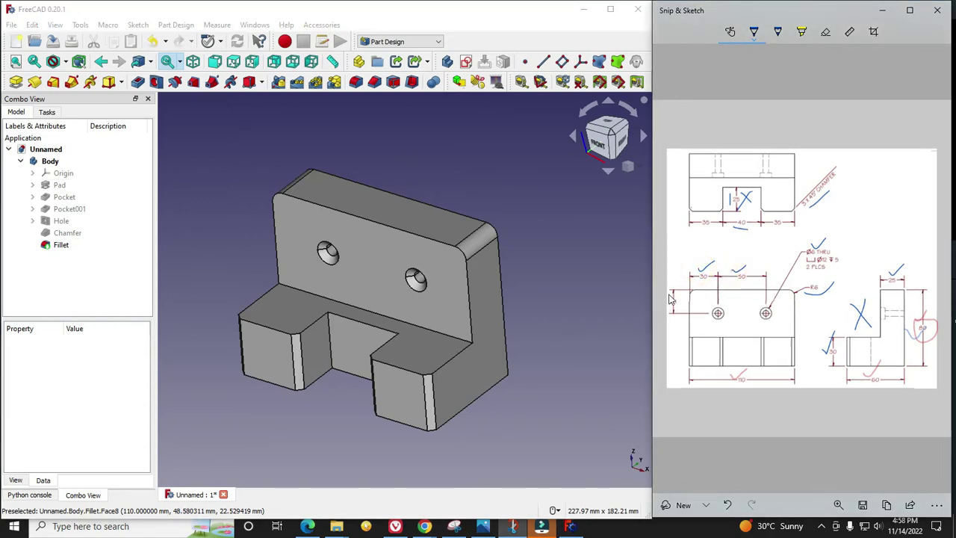
pyautogui.moveTo(672, 301); pyautogui.dragTo(682, 293)
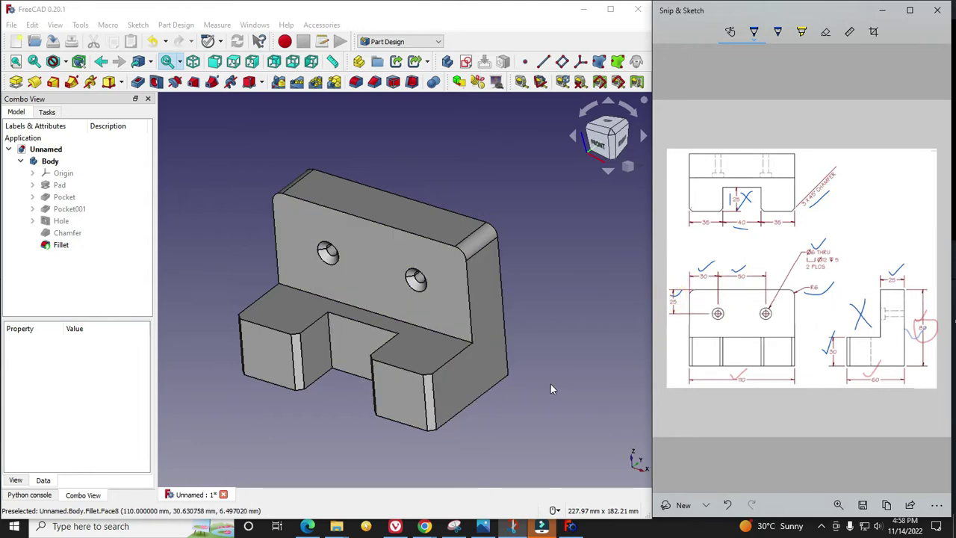
pyautogui.moveTo(301, 406)
pyautogui.mouseDown(button='middle')
pyautogui.moveTo(368, 402)
pyautogui.moveTo(291, 405)
pyautogui.mouseUp(button='middle')
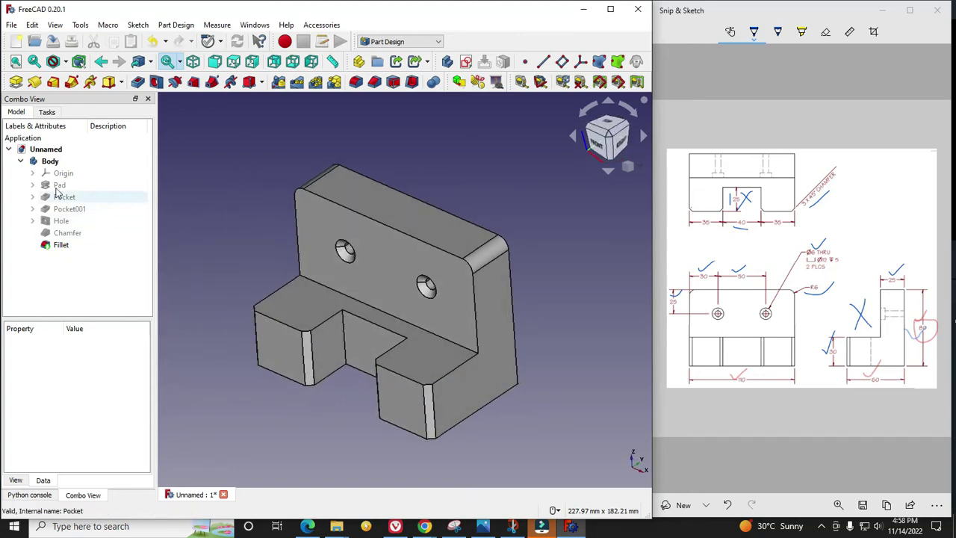
# Step: Open the Body's shape colour chooser, then cancel it without changing the colour
pyautogui.click(48, 161)
pyautogui.rightClick(47, 161)
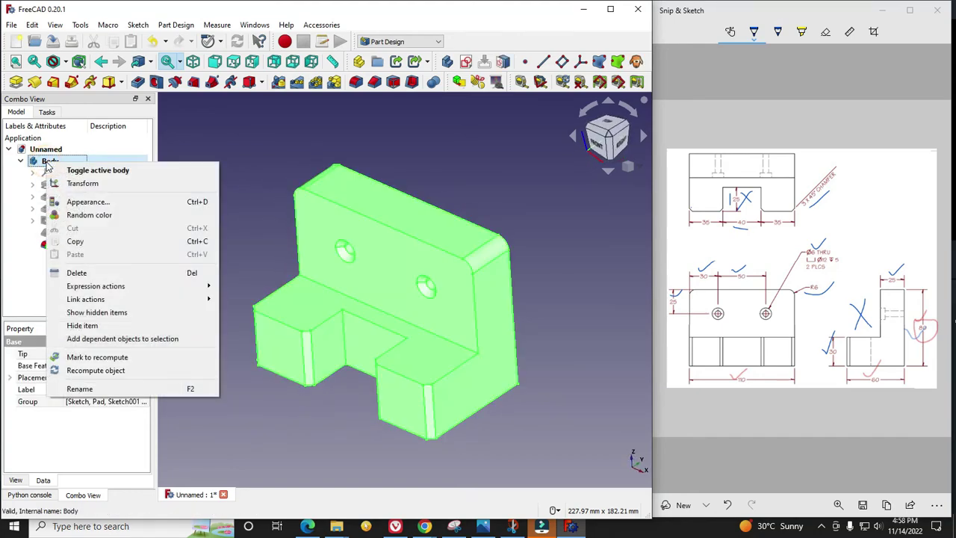
pyautogui.click(87, 201)
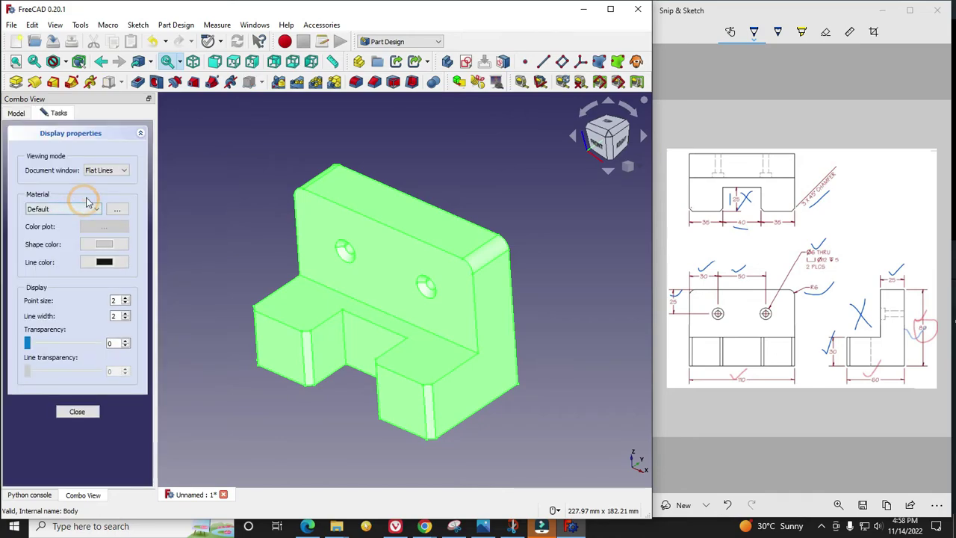
pyautogui.click(104, 244)
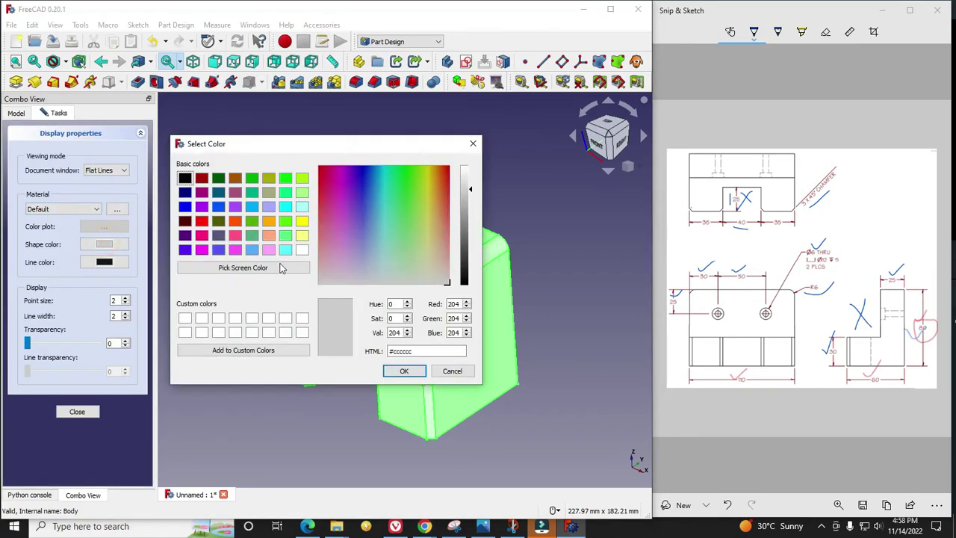
pyautogui.click(452, 370)
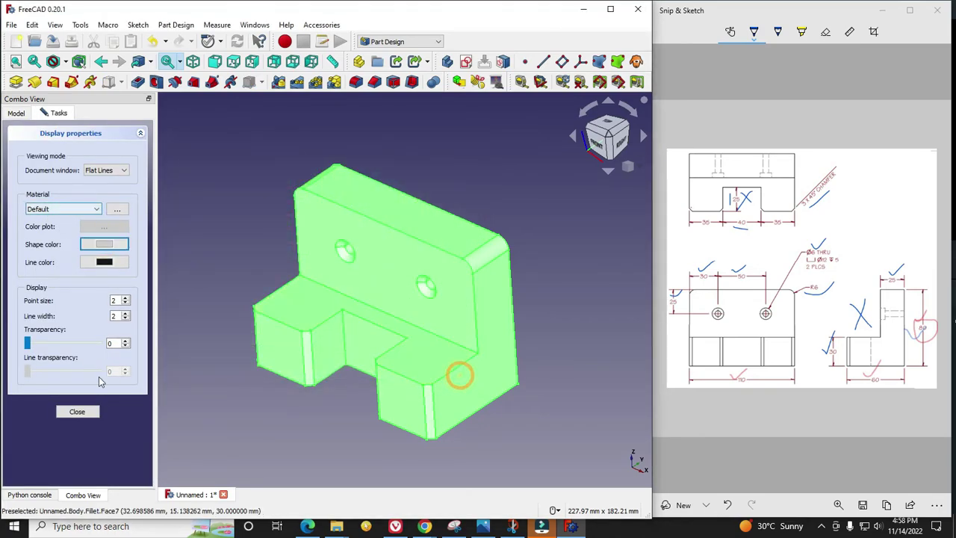
pyautogui.click(80, 411)
# Step: Apply a random colour to the Body twice, checking the result each time
pyautogui.rightClick(55, 161)
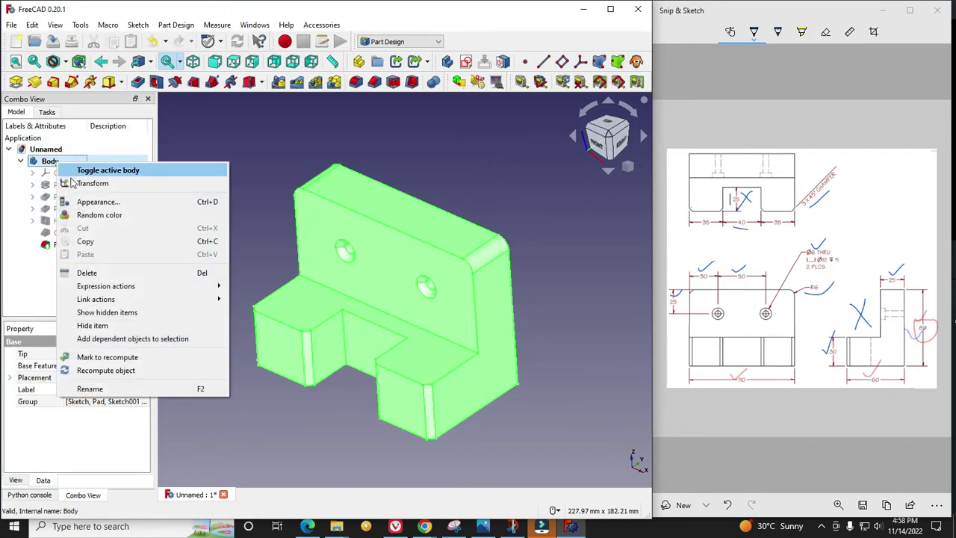
pyautogui.click(100, 215)
pyautogui.click(251, 208)
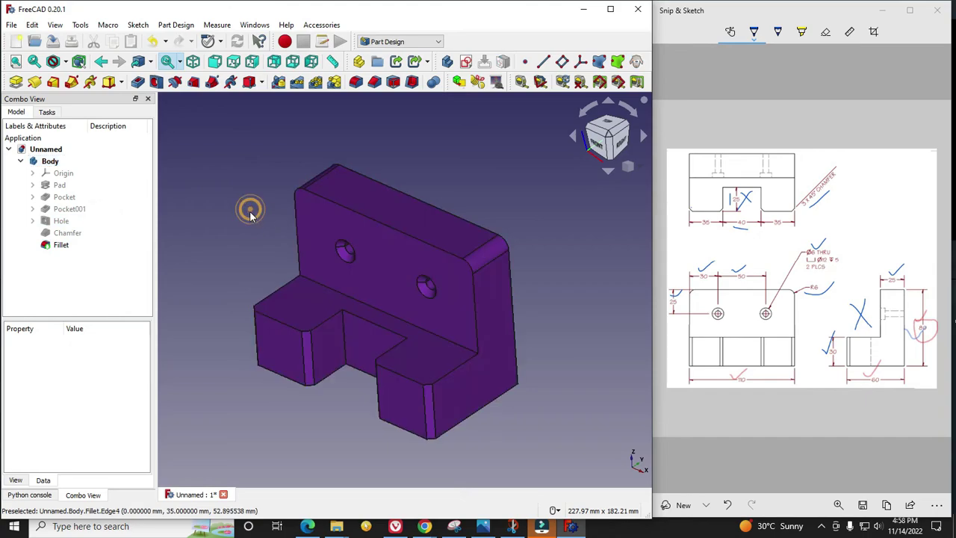
pyautogui.click(51, 161)
pyautogui.rightClick(56, 161)
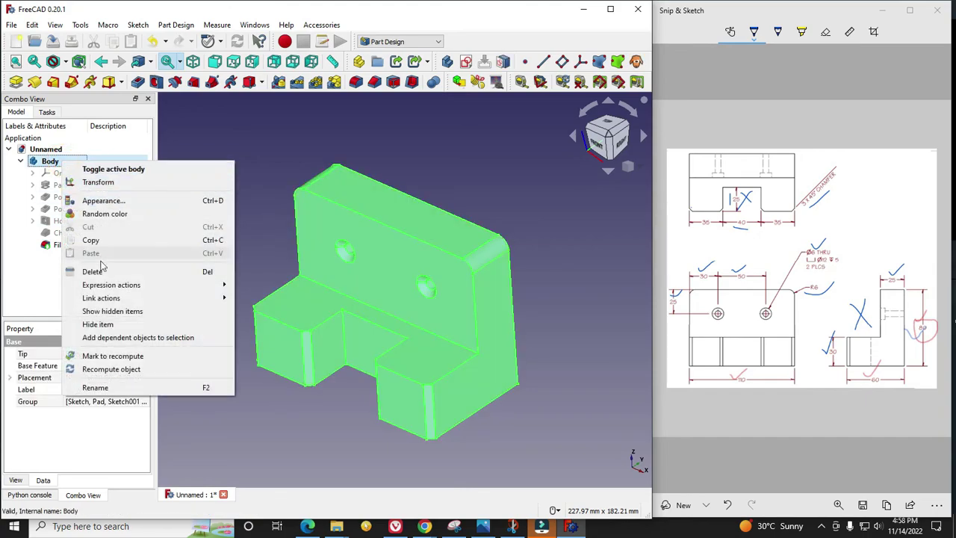
pyautogui.click(100, 216)
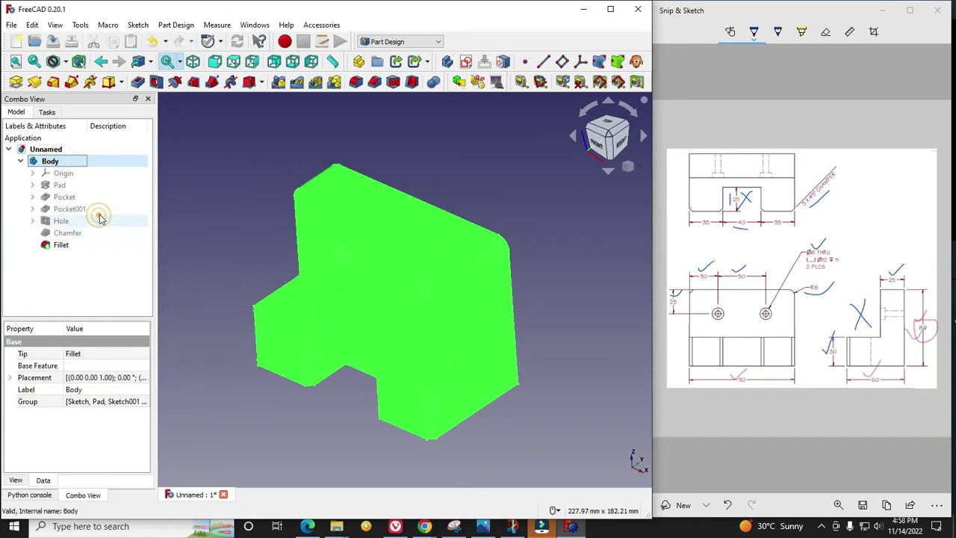
pyautogui.click(200, 212)
pyautogui.moveTo(282, 248)
pyautogui.mouseDown(button='middle')
pyautogui.moveTo(348, 241)
pyautogui.moveTo(265, 246)
pyautogui.mouseUp(button='middle')
# Step: Apply one more random colour so the Body turns gold
pyautogui.click(50, 162)
pyautogui.rightClick(53, 161)
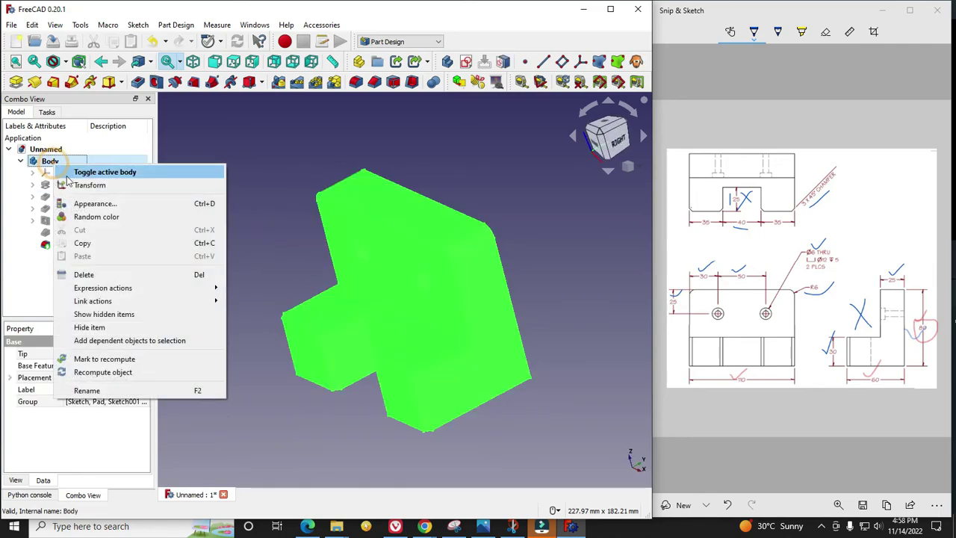
pyautogui.click(84, 218)
pyautogui.click(200, 240)
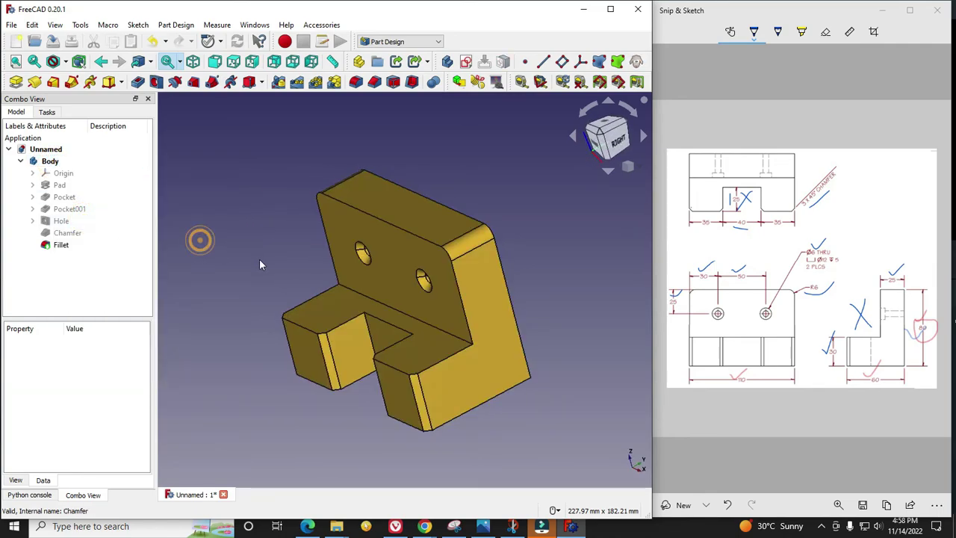
pyautogui.moveTo(260, 263); pyautogui.dragTo(322, 299, button='middle')
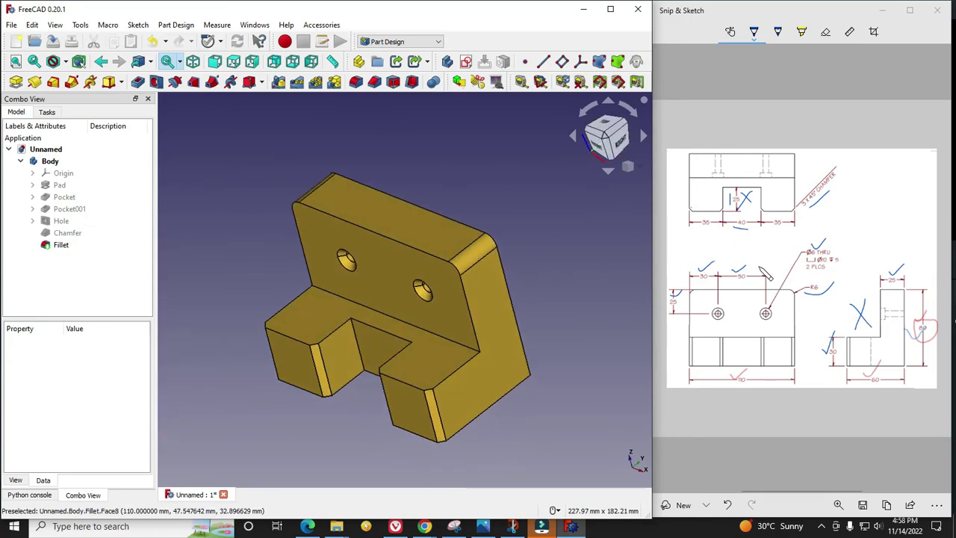
# Step: Snap the finished gold part to the standard isometric view via the navigation cube
pyautogui.click(565, 290)
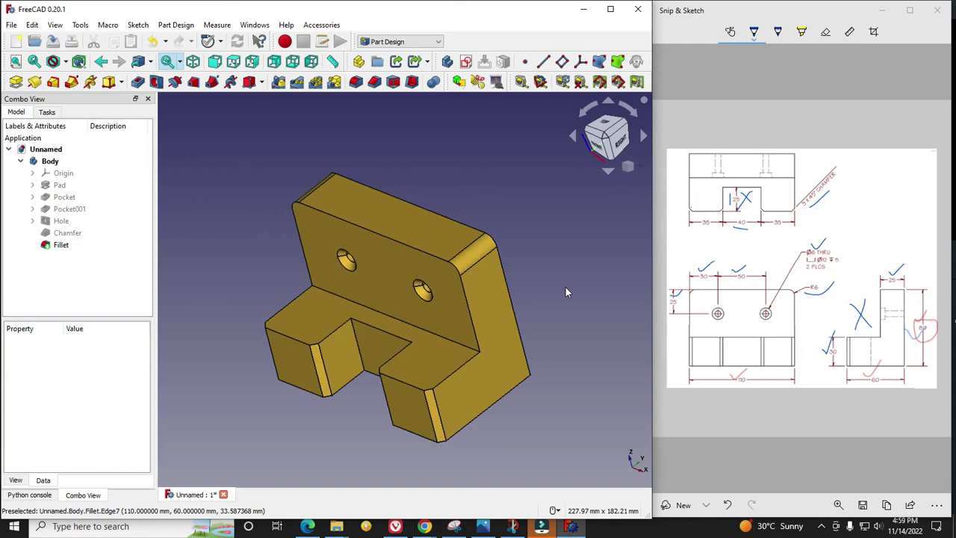
pyautogui.click(639, 168)
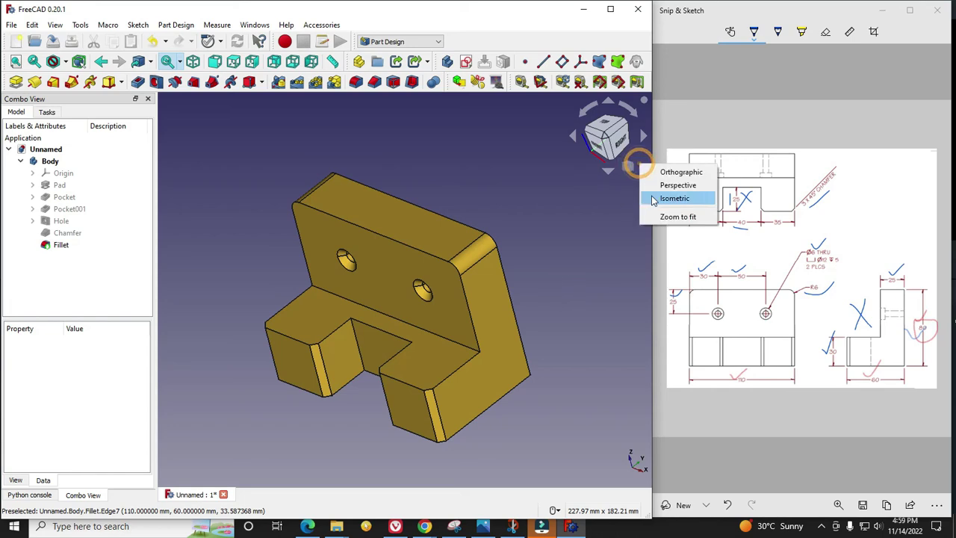
pyautogui.click(651, 197)
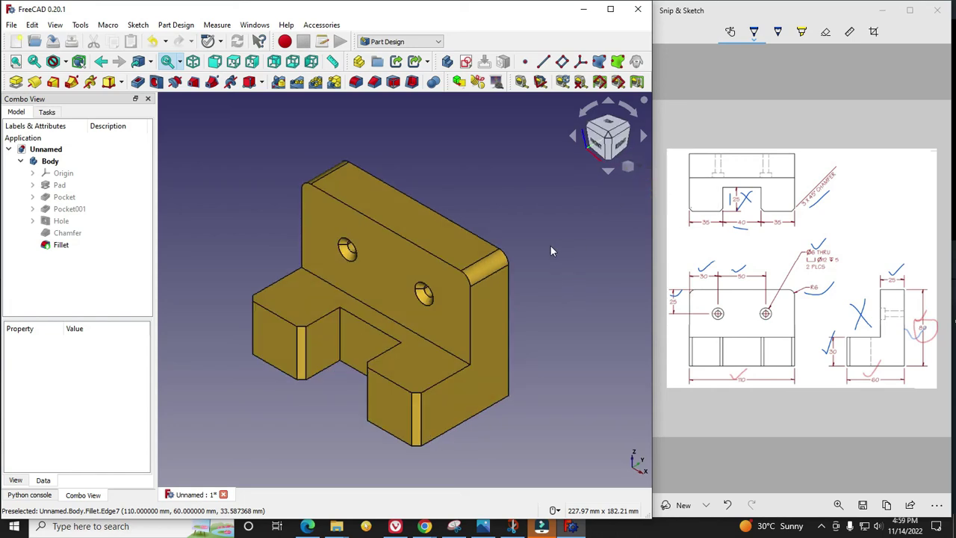